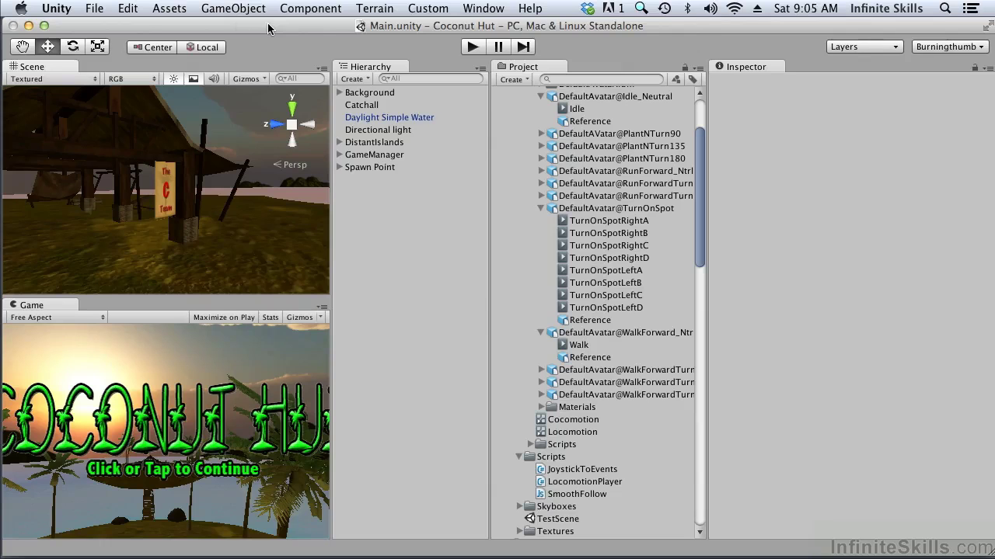
# Deactivate the Directional light object in the scene.
pyautogui.click(375, 130)
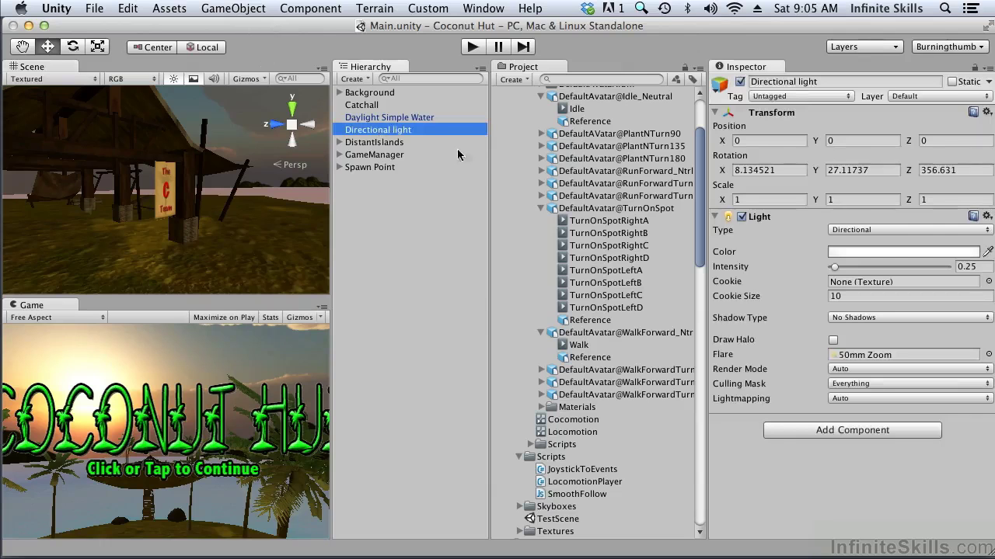
pyautogui.click(739, 82)
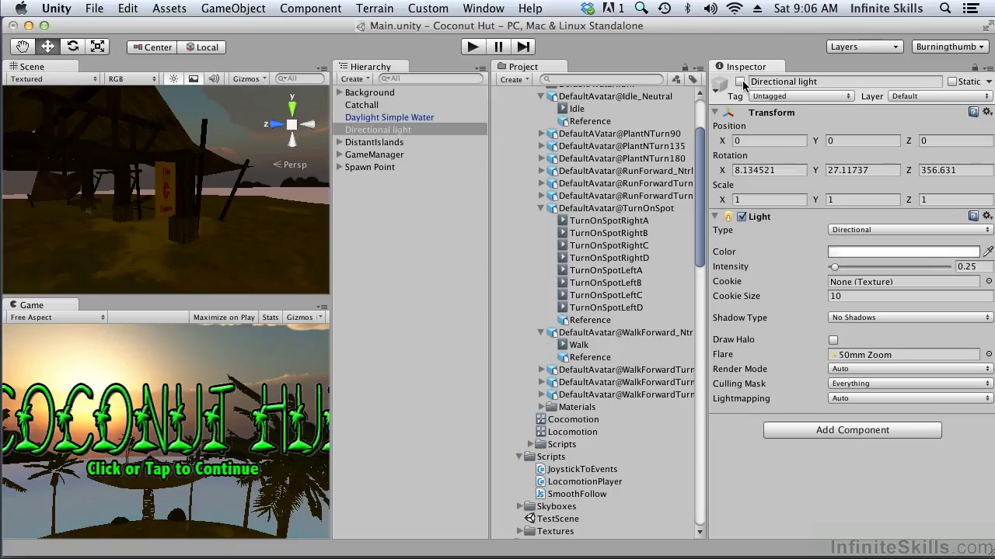
# Enable fog in the scene's Render Settings.
pyautogui.click(129, 9)
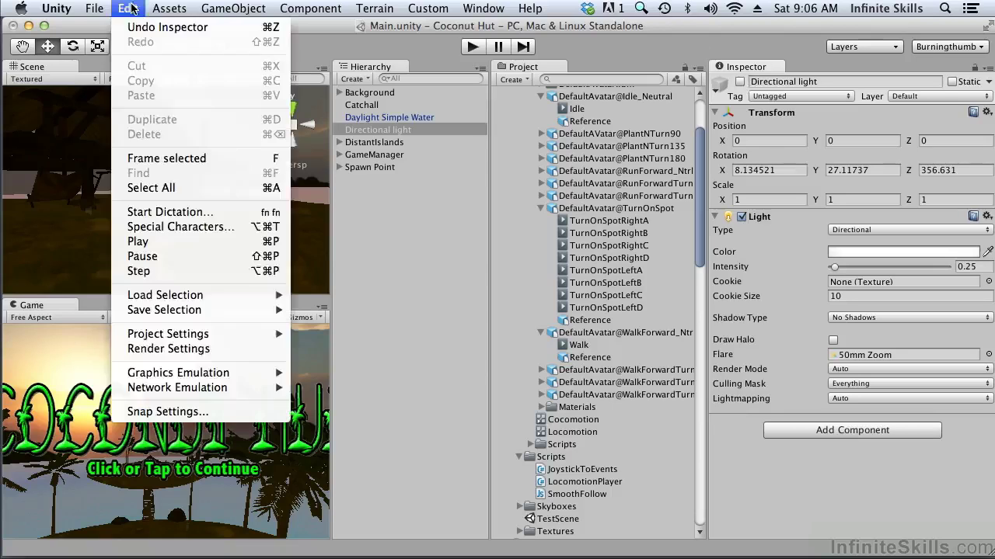
pyautogui.click(234, 352)
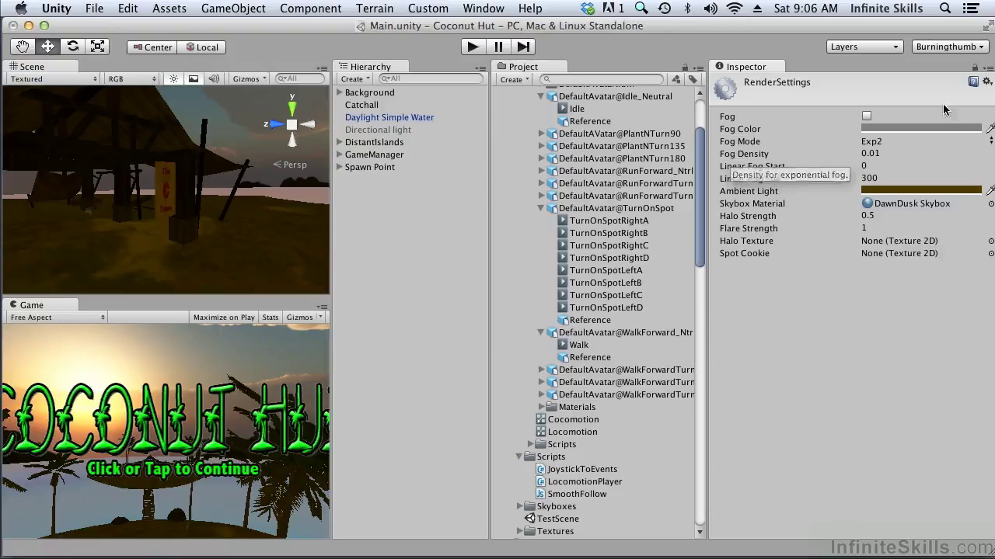
pyautogui.click(866, 115)
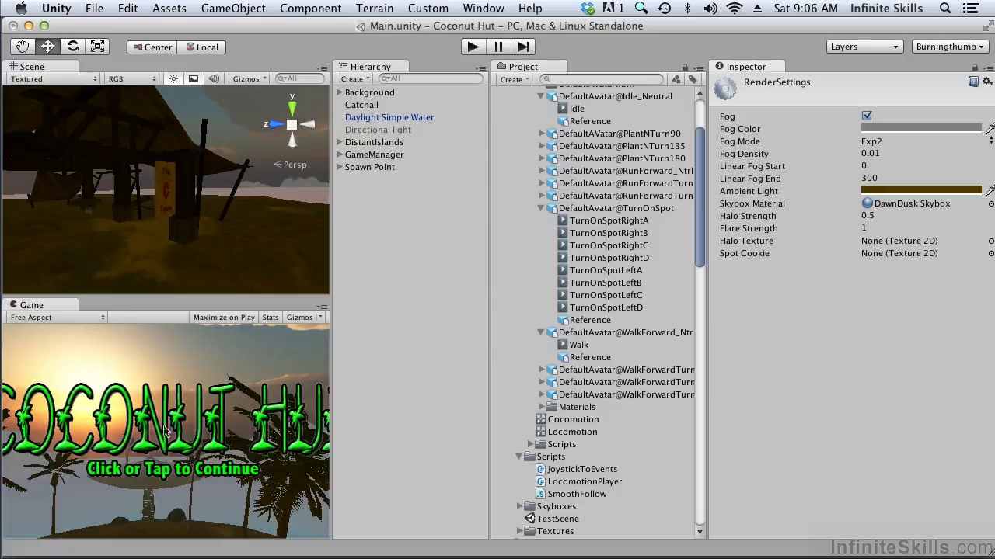
# Maximize the Game view, run the game and continue past the title screen.
pyautogui.click(322, 307)
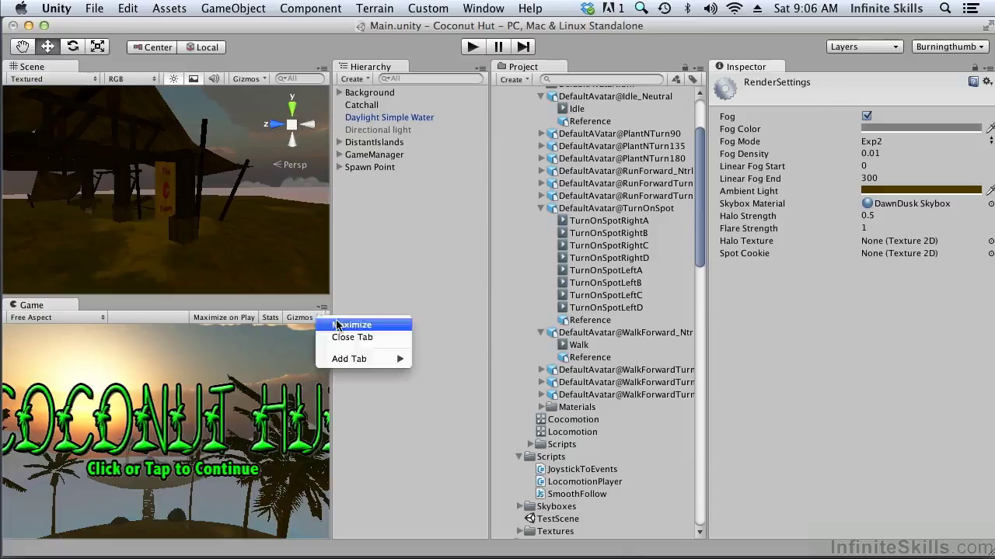
pyautogui.click(335, 324)
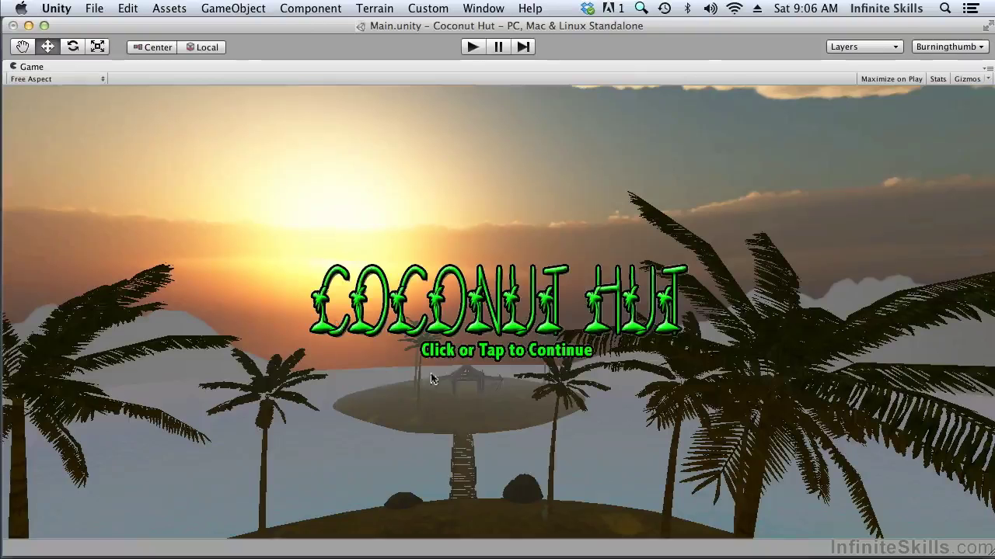
pyautogui.click(478, 47)
pyautogui.click(482, 339)
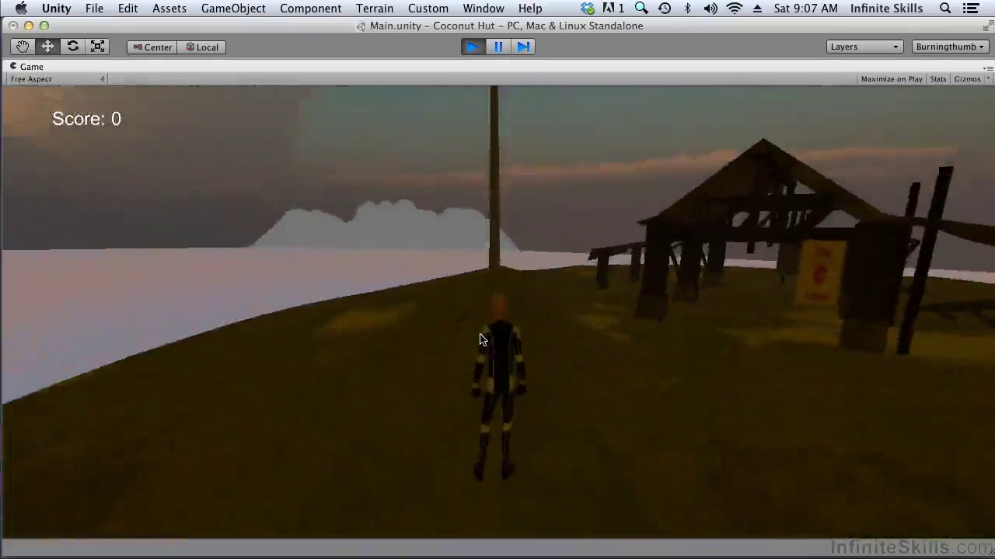
# Run the character across the water and over the neighbouring island to examine the fog on distant objects, ending play mode.
pyautogui.press('w')
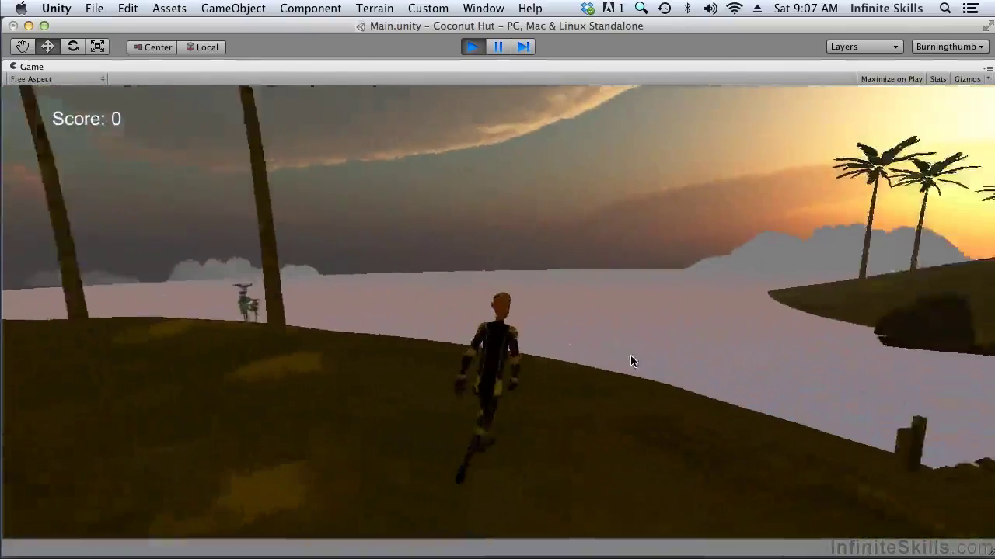
pyautogui.press('d')
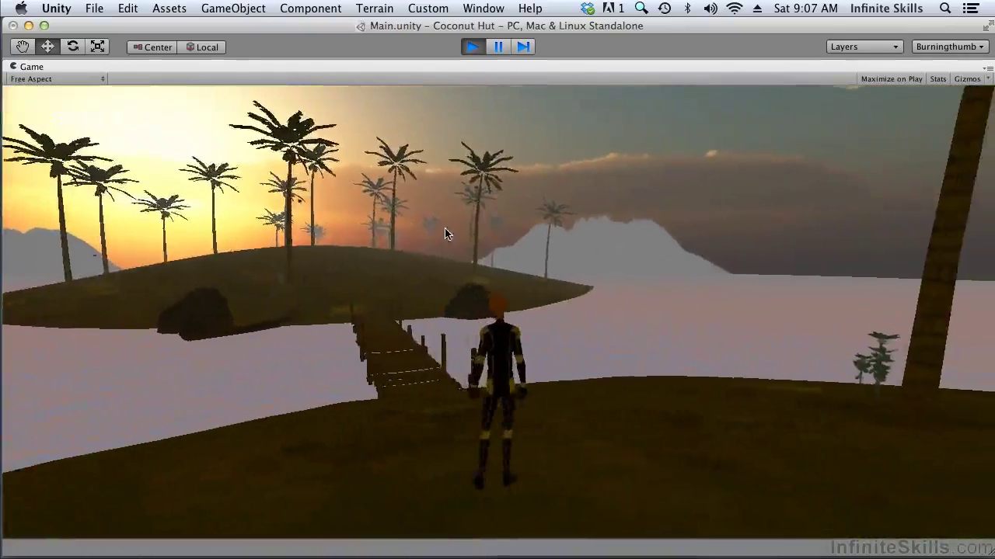
pyautogui.press('w')
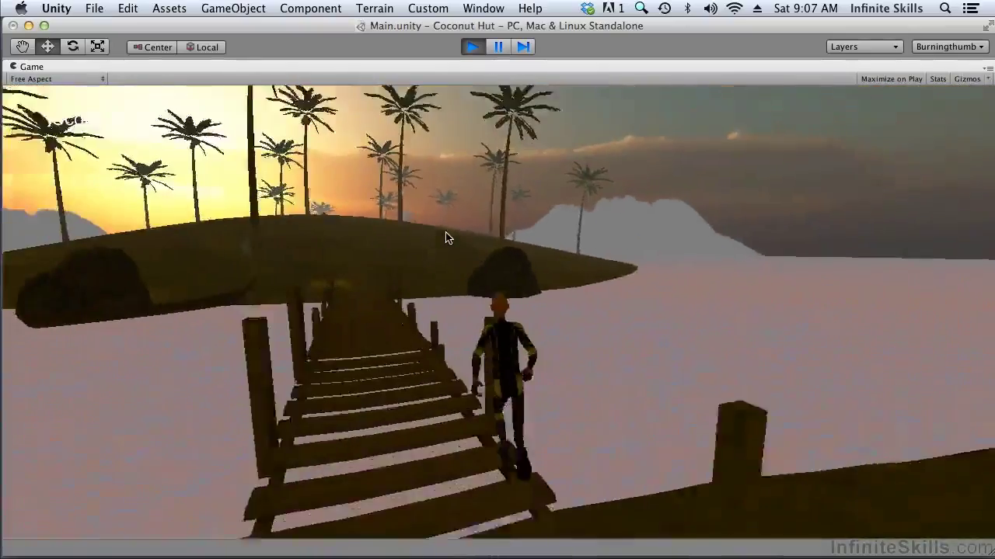
pyautogui.press('w')
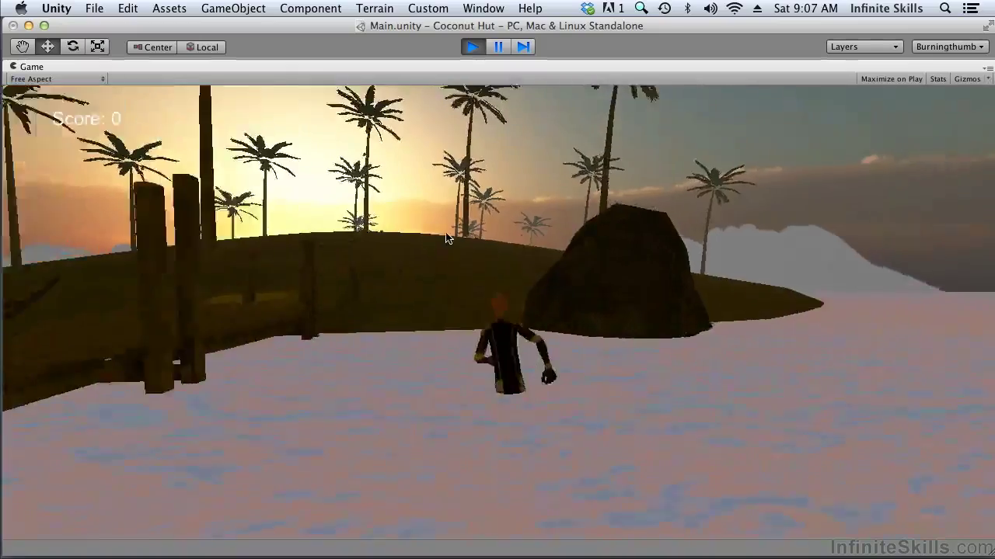
pyautogui.press('w')
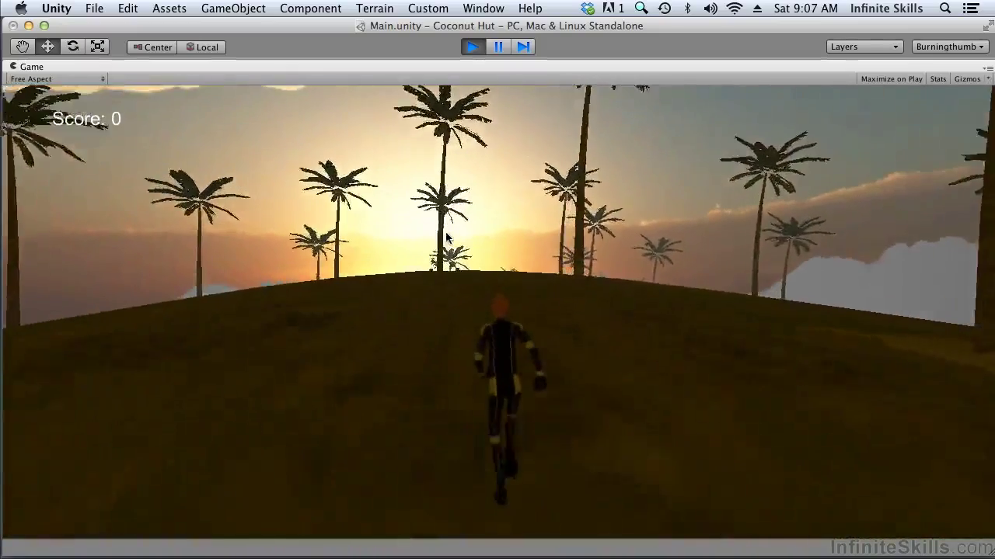
pyautogui.press('w')
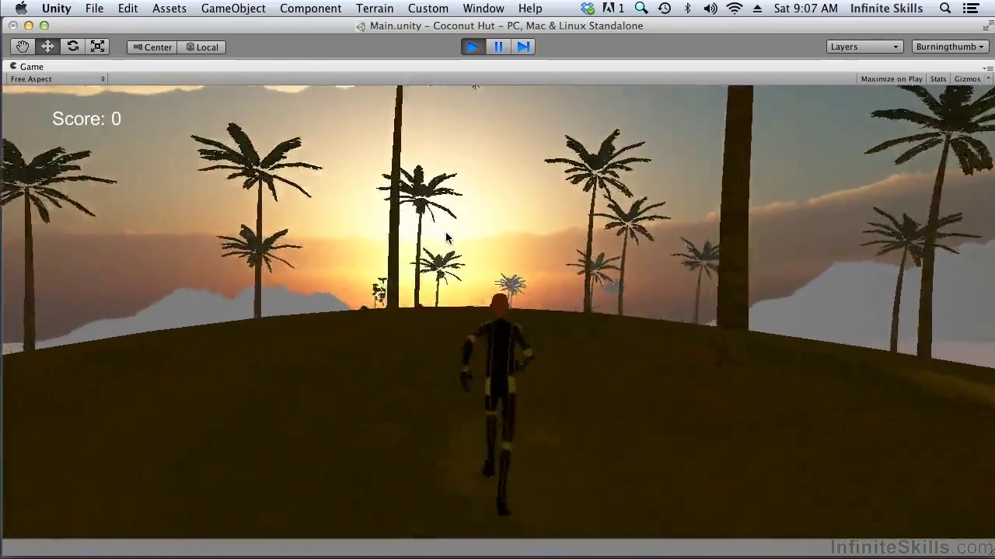
pyautogui.press('w')
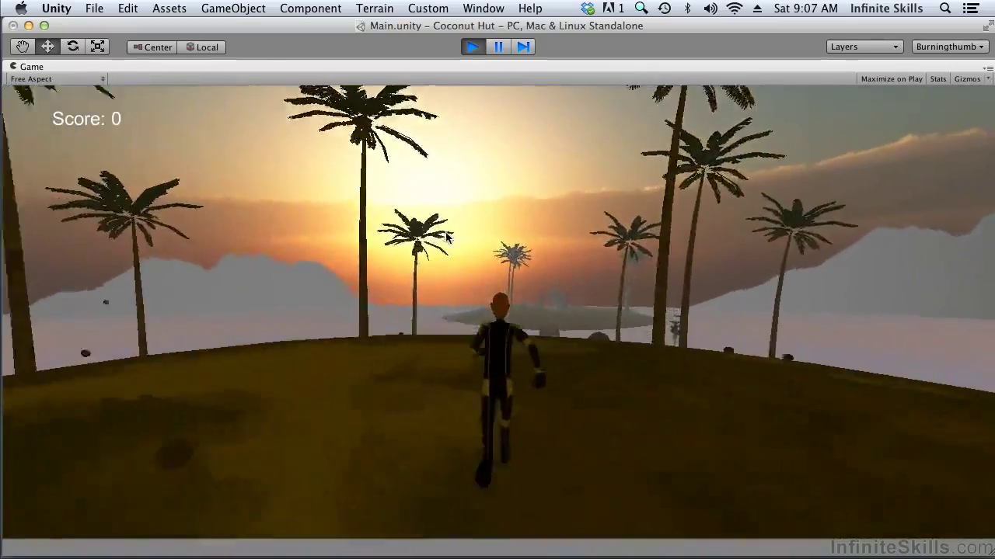
pyautogui.press('w')
pyautogui.press('d')
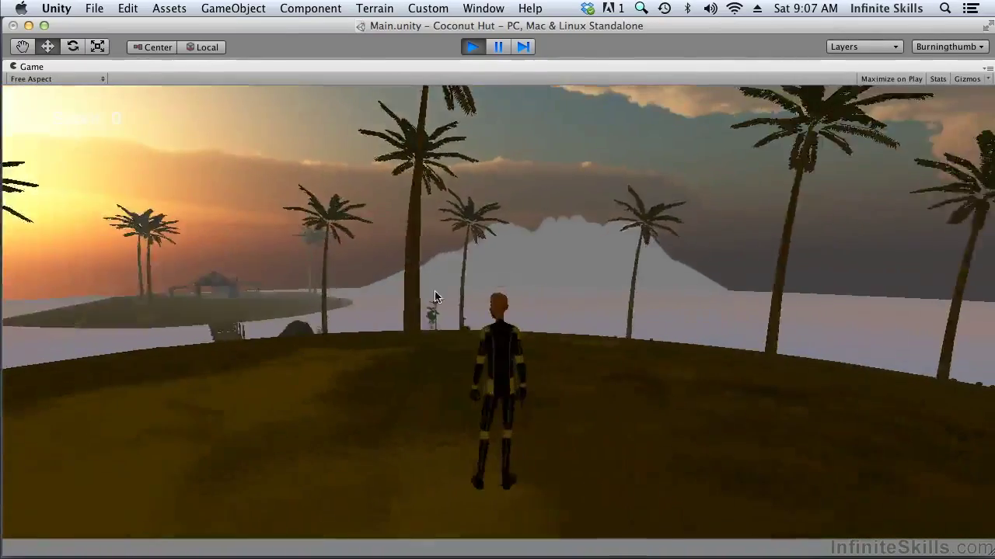
pyautogui.press('a')
pyautogui.press('w')
pyautogui.press('d')
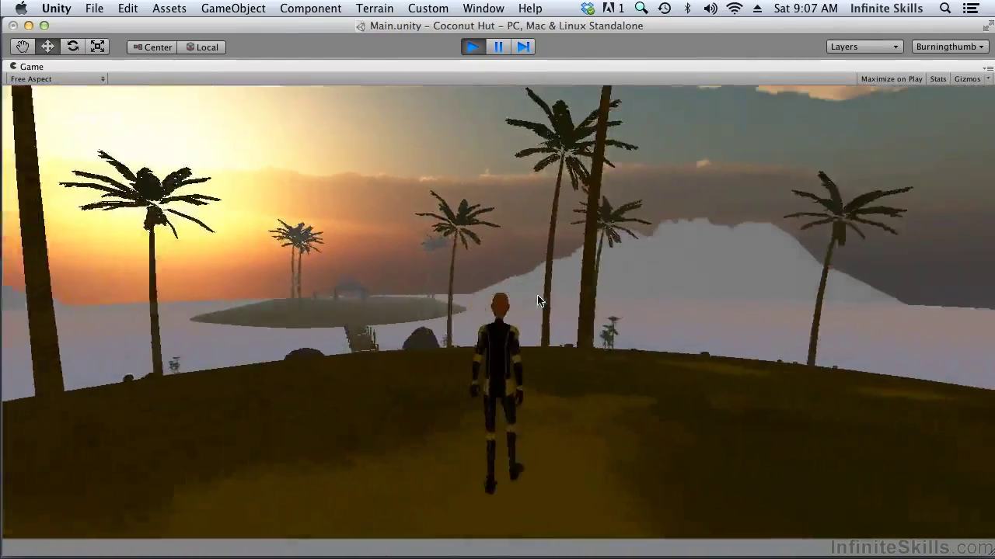
pyautogui.click(472, 47)
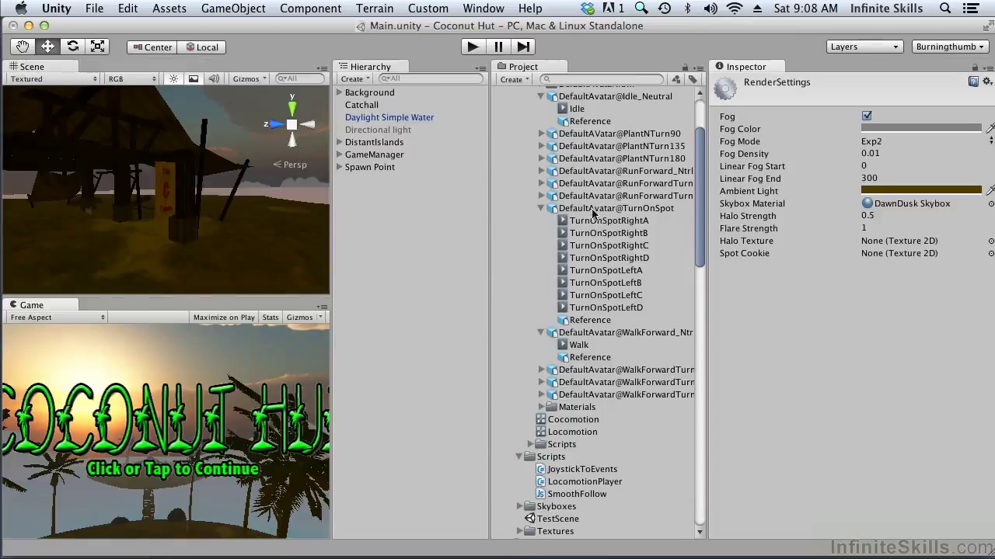
# Set the fog density to 0.0025.
pyautogui.click(907, 155)
pyautogui.press('BackSpace')
pyautogui.write('.00')
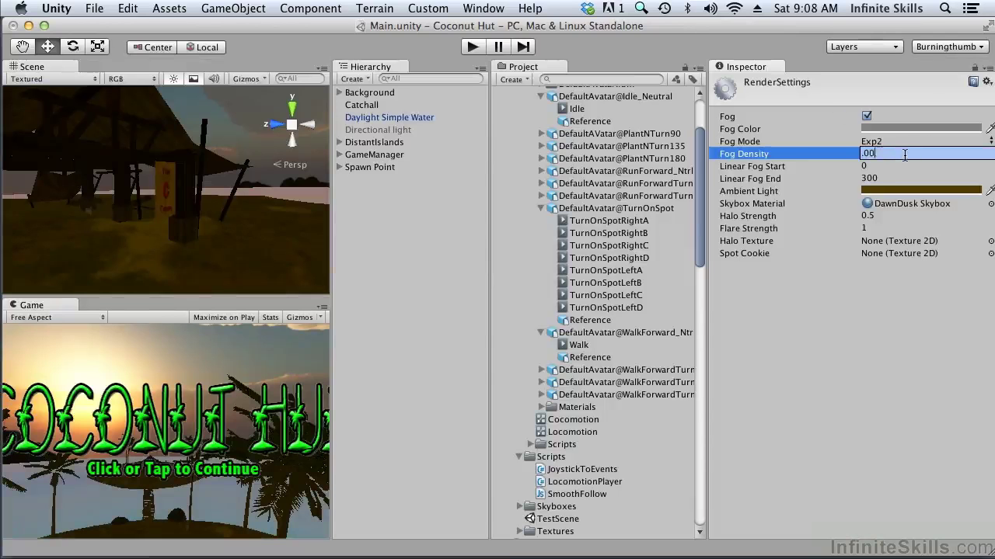
pyautogui.write('25')
pyautogui.press('Return')
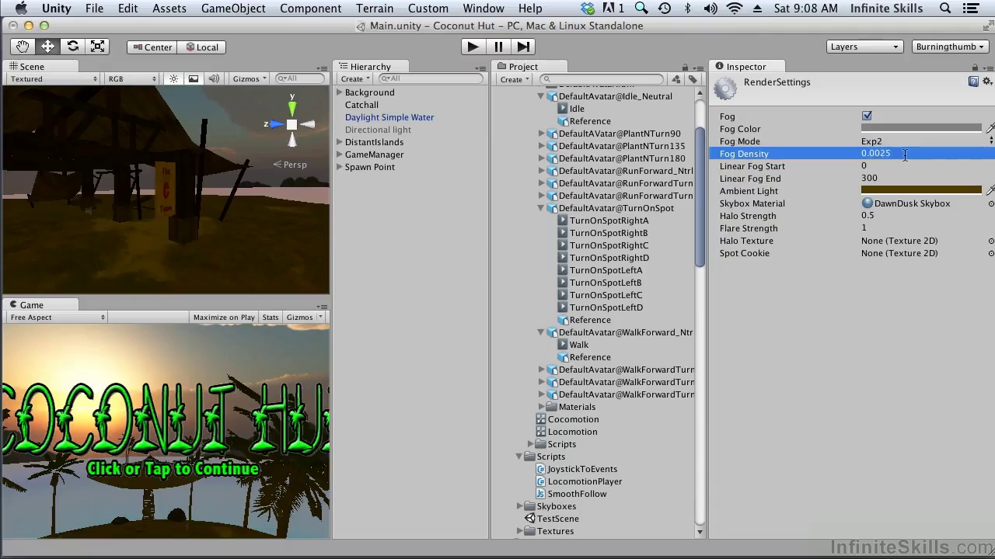
# Set the fog color to red 200, green 200 and blue 100.
pyautogui.click(934, 129)
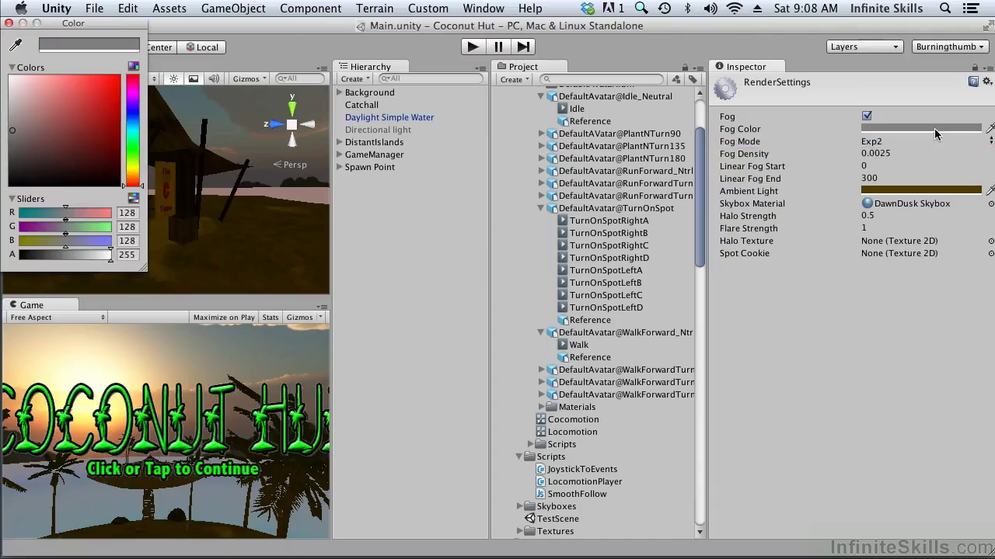
pyautogui.click(132, 215)
pyautogui.write('200')
pyautogui.press('Tab')
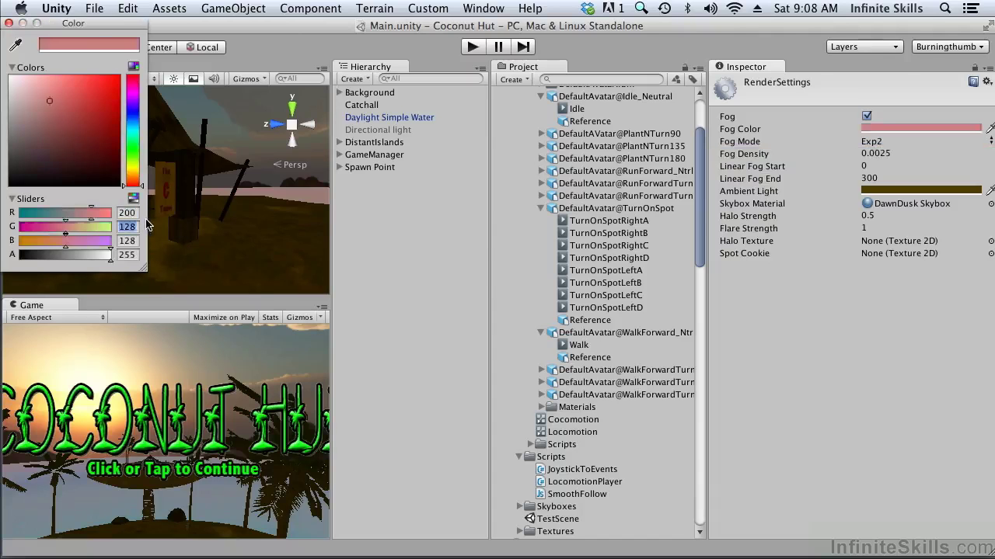
pyautogui.write('200')
pyautogui.press('Tab')
pyautogui.write('100')
pyautogui.press('Tab')
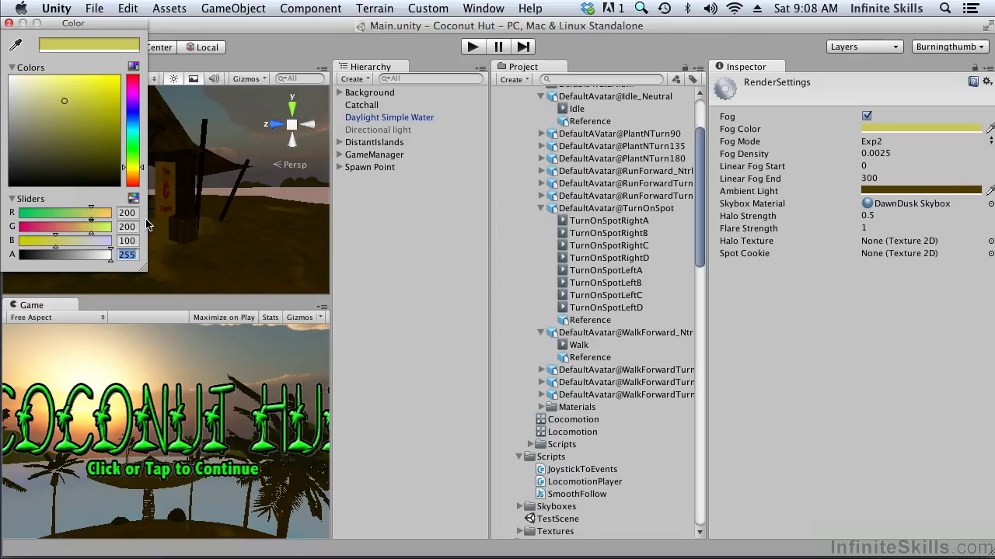
pyautogui.click(8, 23)
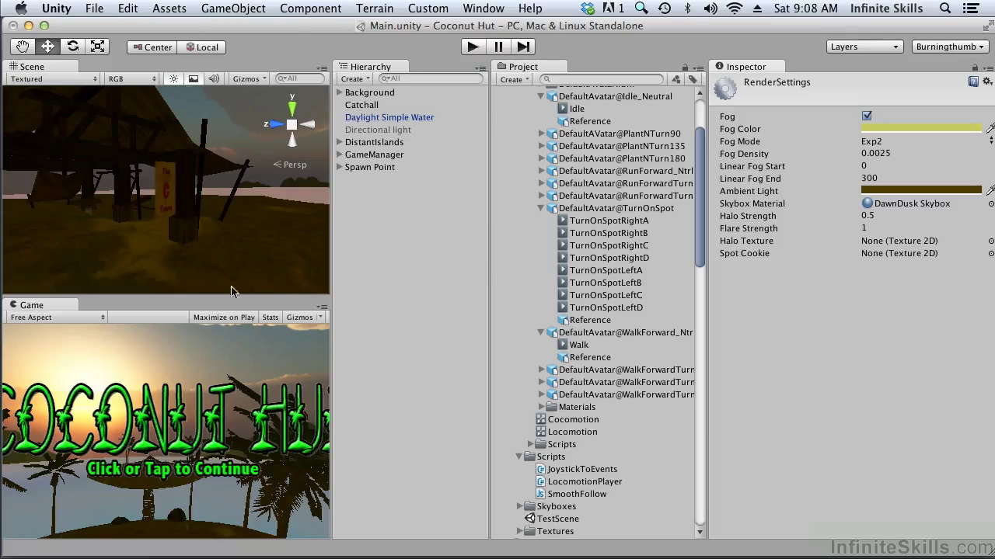
# Playtest the new fog settings in a maximized Game view, continuing past the title screen.
pyautogui.click(323, 307)
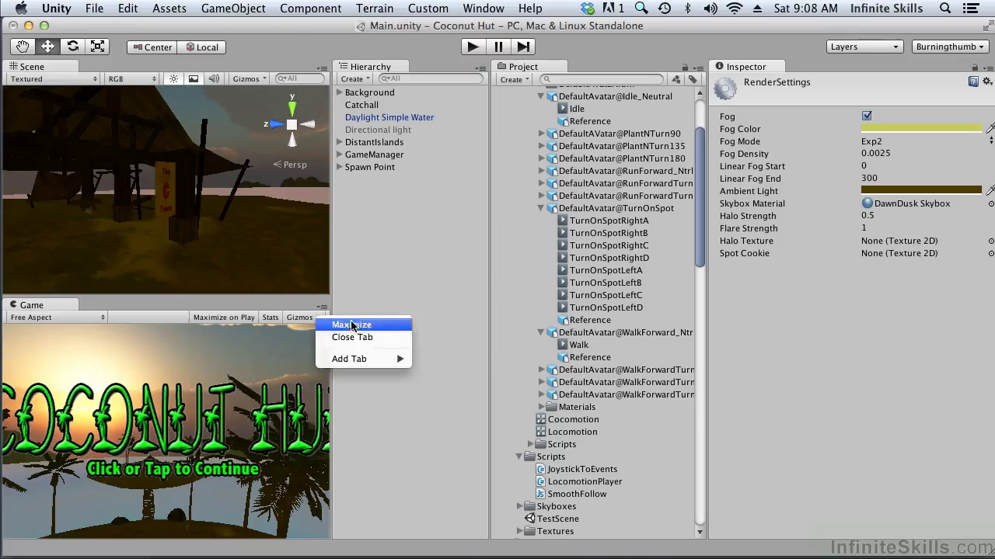
pyautogui.click(350, 325)
pyautogui.click(473, 47)
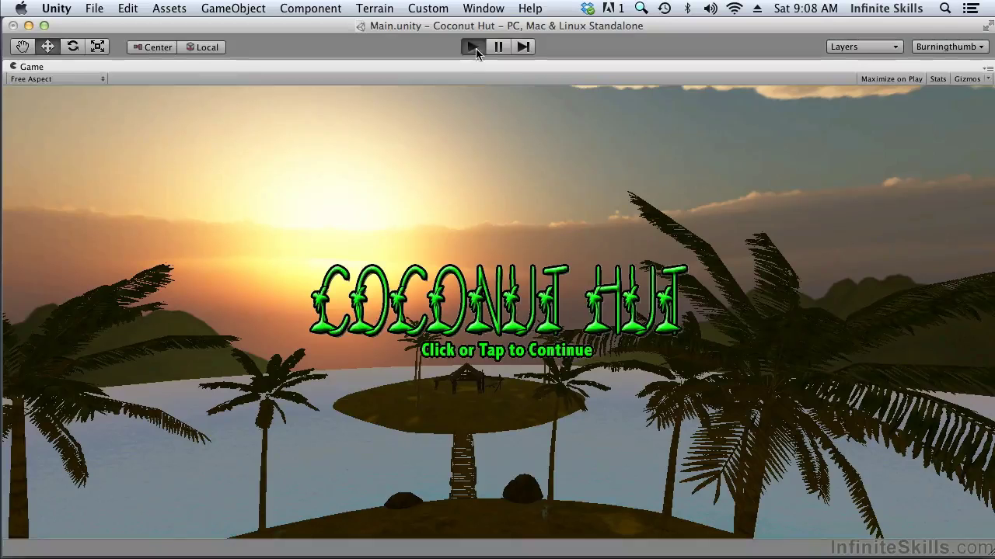
pyautogui.click(484, 367)
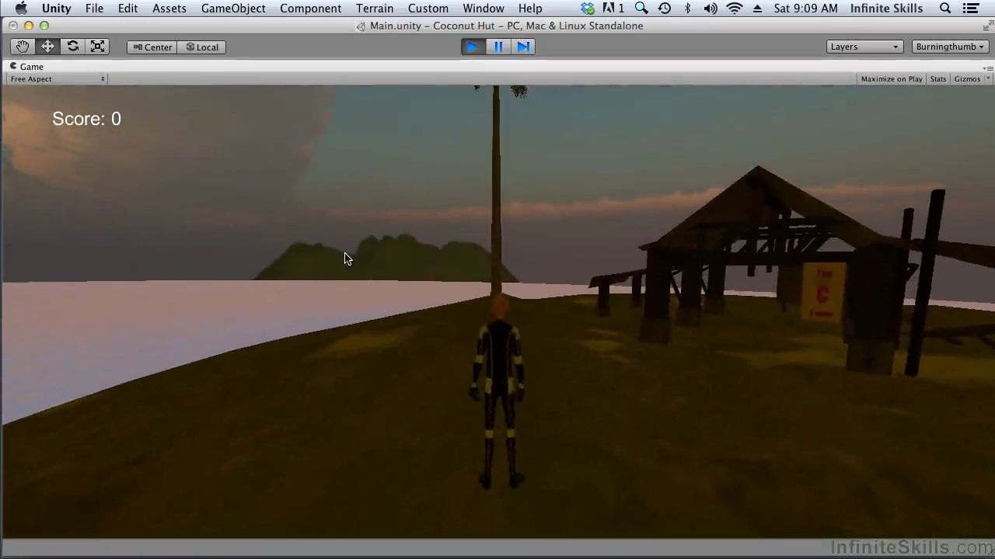
# Steer the character around the islands to examine the tinted fog on the distant hills, stop the game and restore the editor layout.
pyautogui.press('Left')
pyautogui.press('Up')
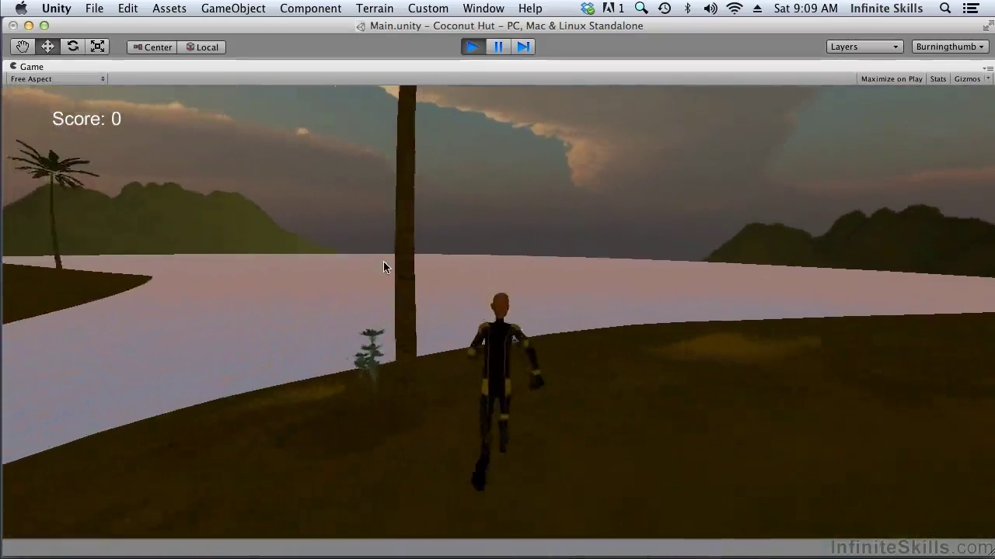
pyautogui.press('Left')
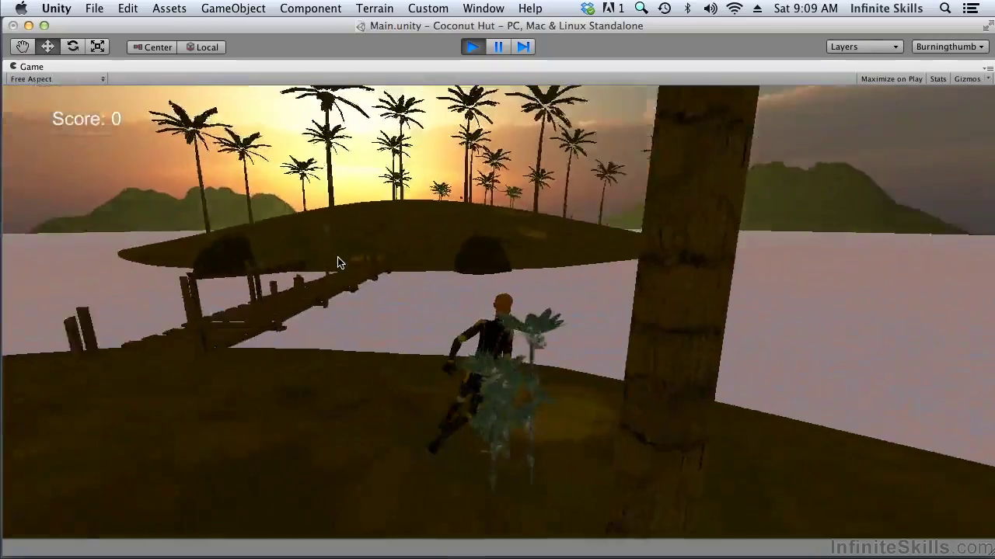
pyautogui.press('Right')
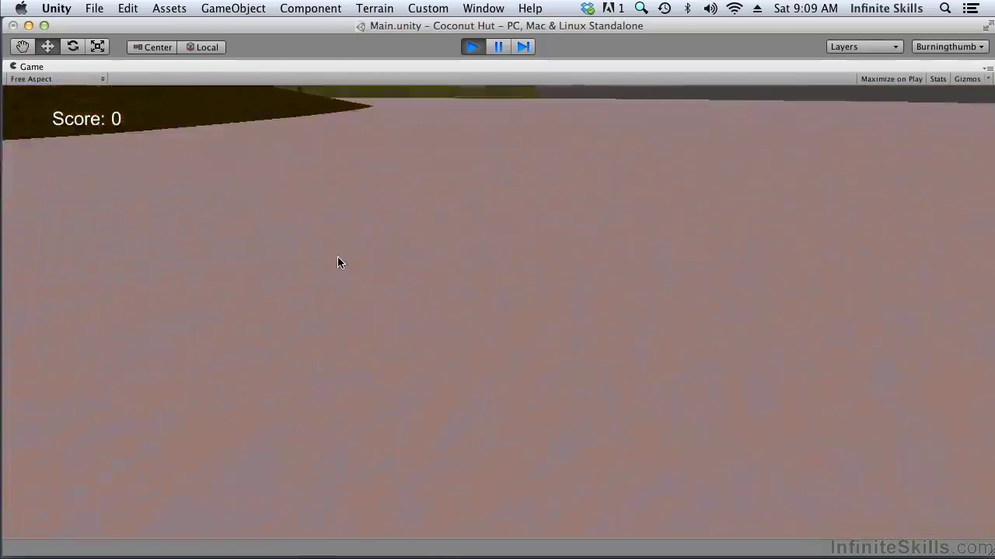
pyautogui.press('Left')
pyautogui.press('Left')
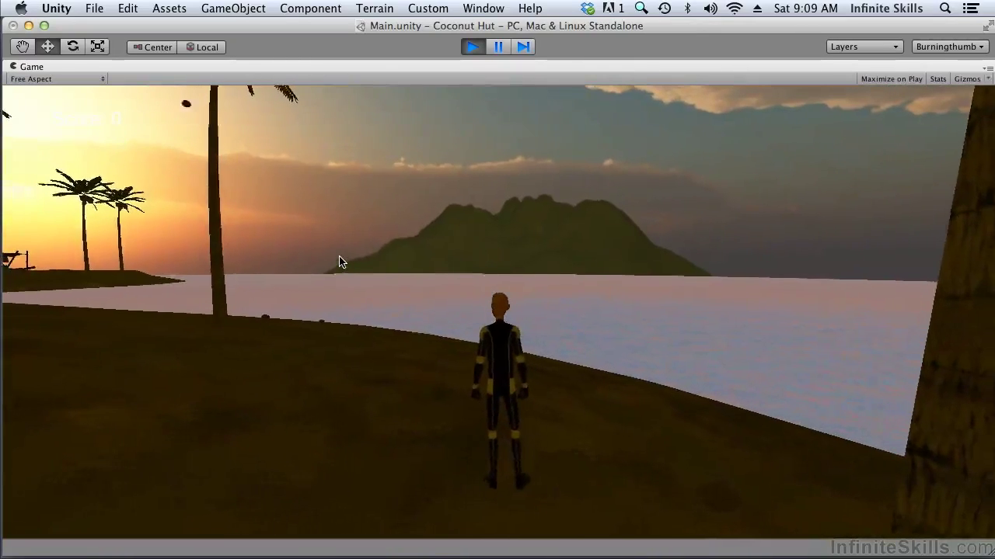
pyautogui.click(474, 49)
pyautogui.click(989, 67)
pyautogui.click(913, 84)
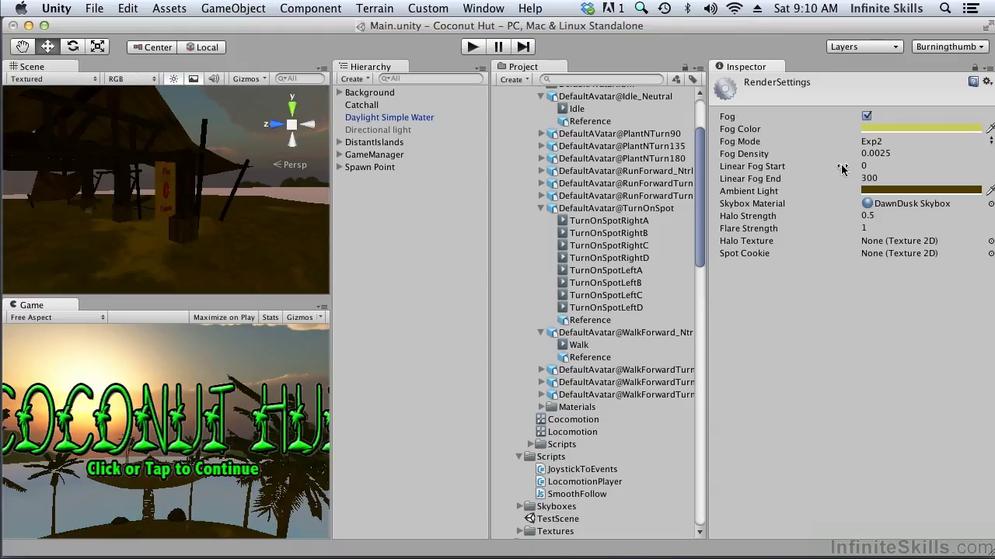
# Review the fog mode options, keeping Exp2, and locate the DawnDusk Skybox material in the project.
pyautogui.click(893, 146)
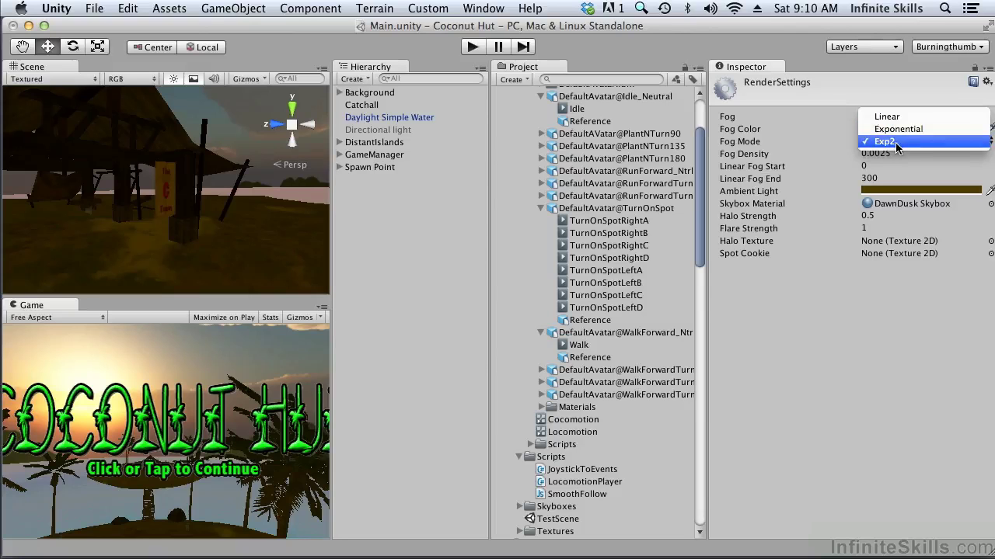
pyautogui.click(894, 143)
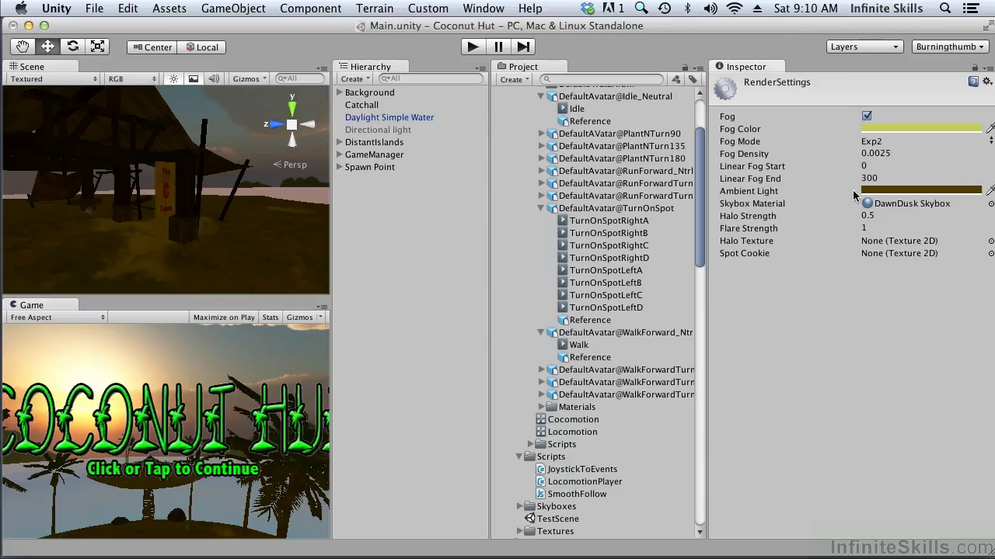
pyautogui.click(898, 205)
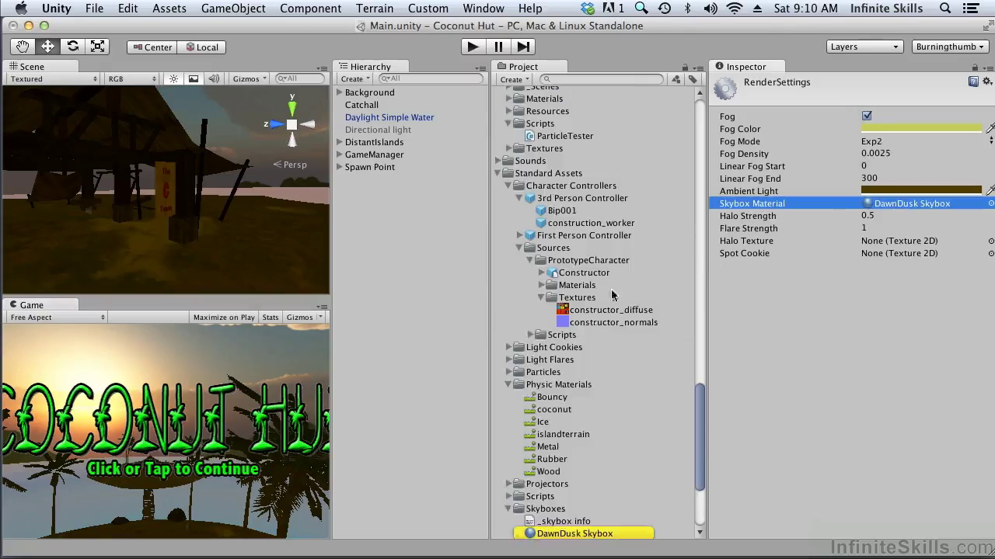
# Widen the Scene and Game views, try Sunny1 Skybox as the skybox material, and preview it in a maximized Game view.
pyautogui.scroll(-5, 611, 295)
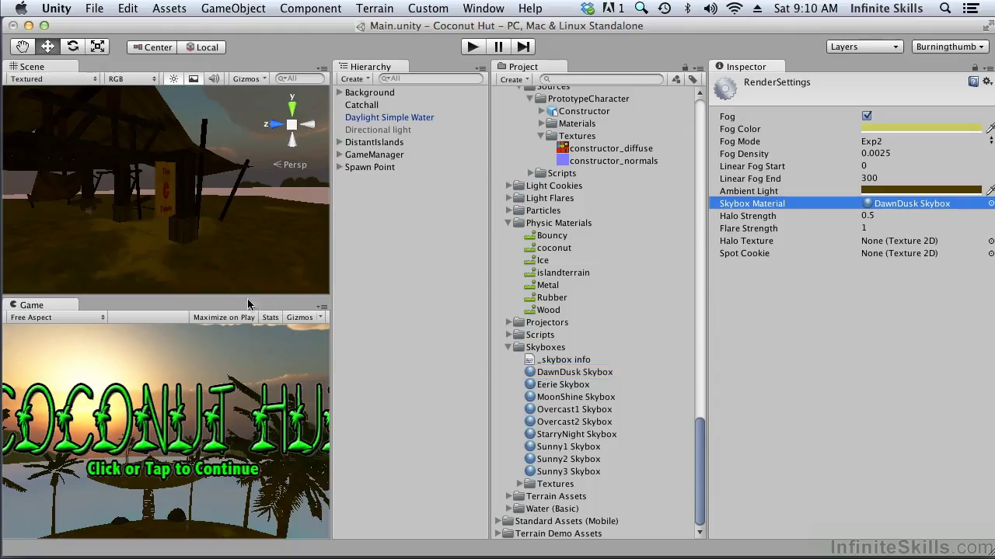
pyautogui.moveTo(331, 297); pyautogui.dragTo(420, 321)
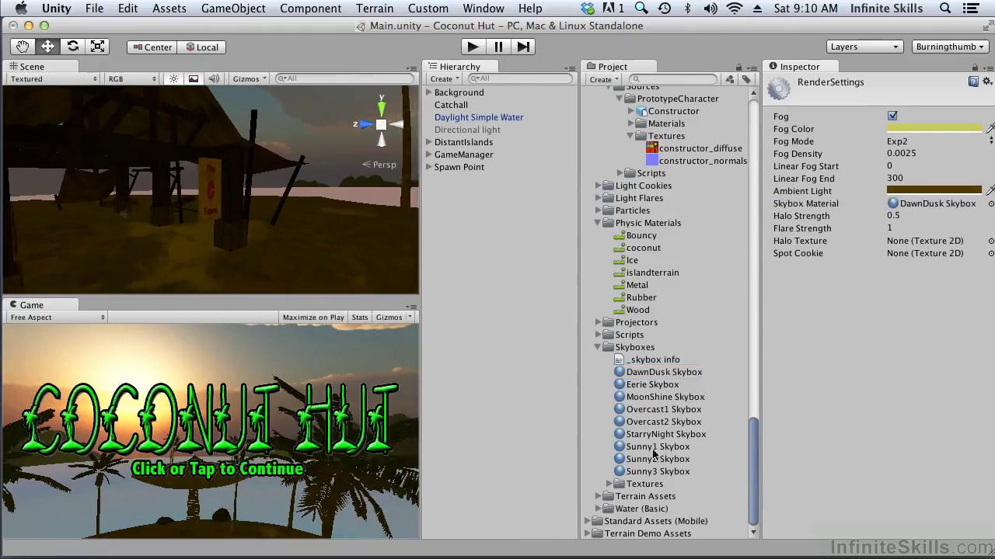
pyautogui.moveTo(642, 446); pyautogui.dragTo(909, 208)
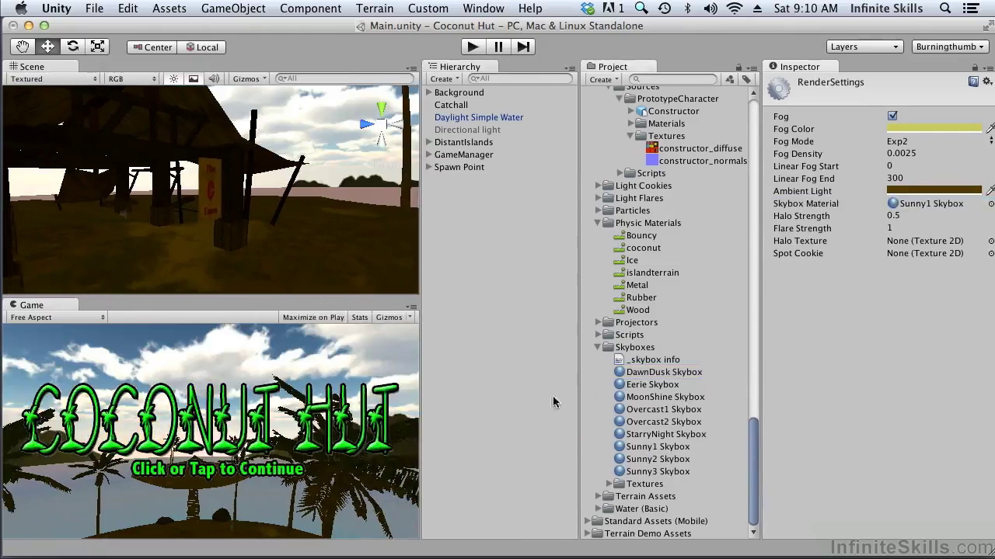
pyautogui.click(412, 307)
pyautogui.click(425, 325)
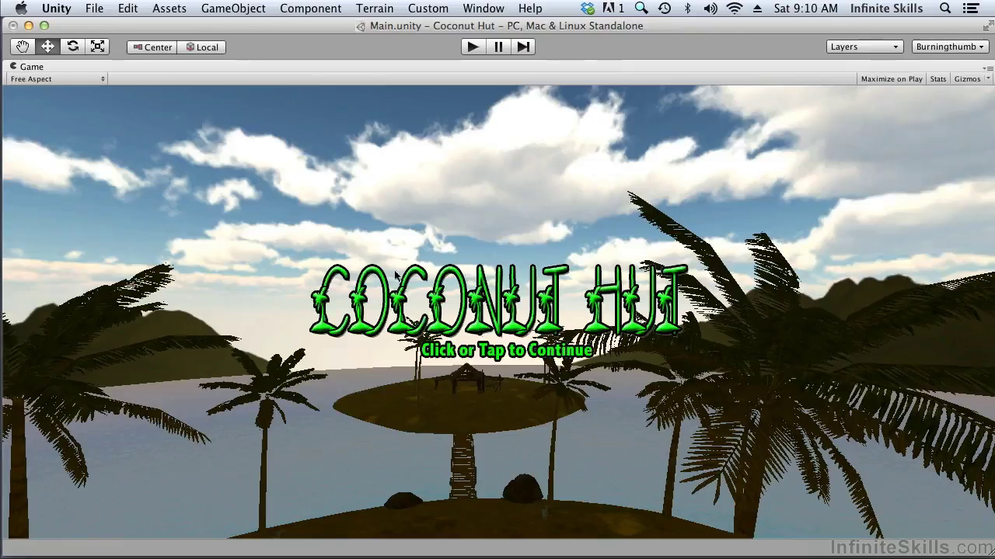
pyautogui.click(988, 68)
pyautogui.click(974, 89)
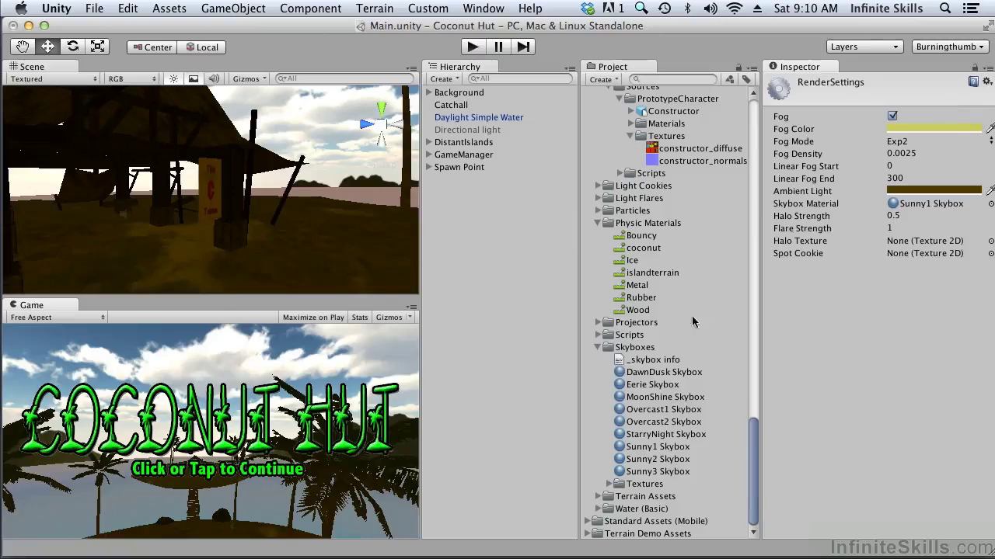
# Preview MoonShine Skybox as the skybox material in a maximized Game view, then reassign DawnDusk Skybox.
pyautogui.moveTo(639, 402); pyautogui.dragTo(932, 204)
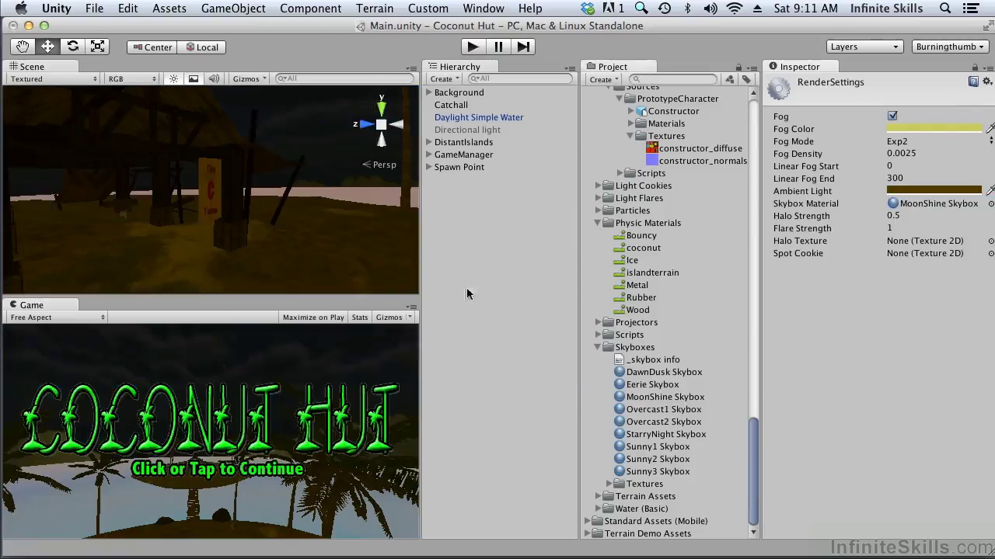
pyautogui.click(412, 311)
pyautogui.click(436, 323)
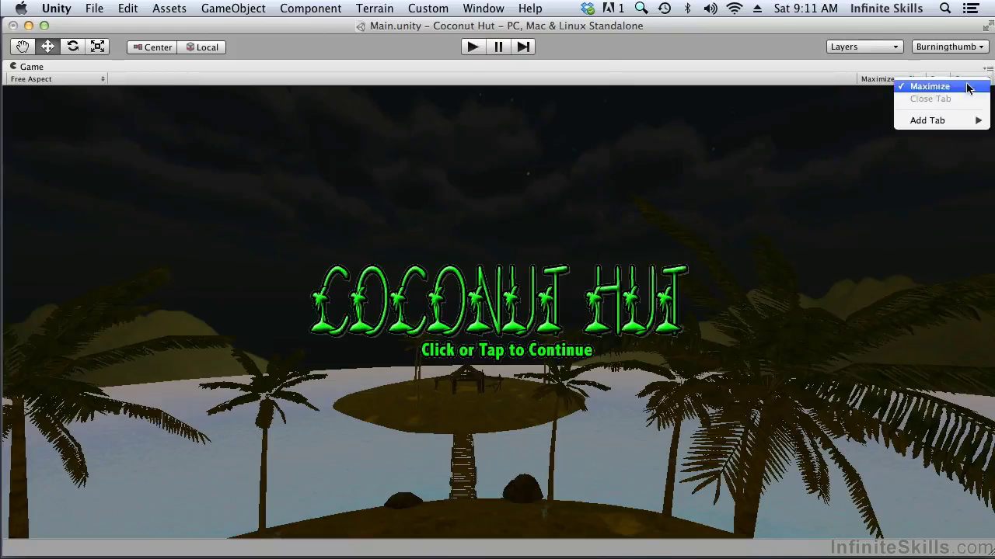
pyautogui.click(930, 87)
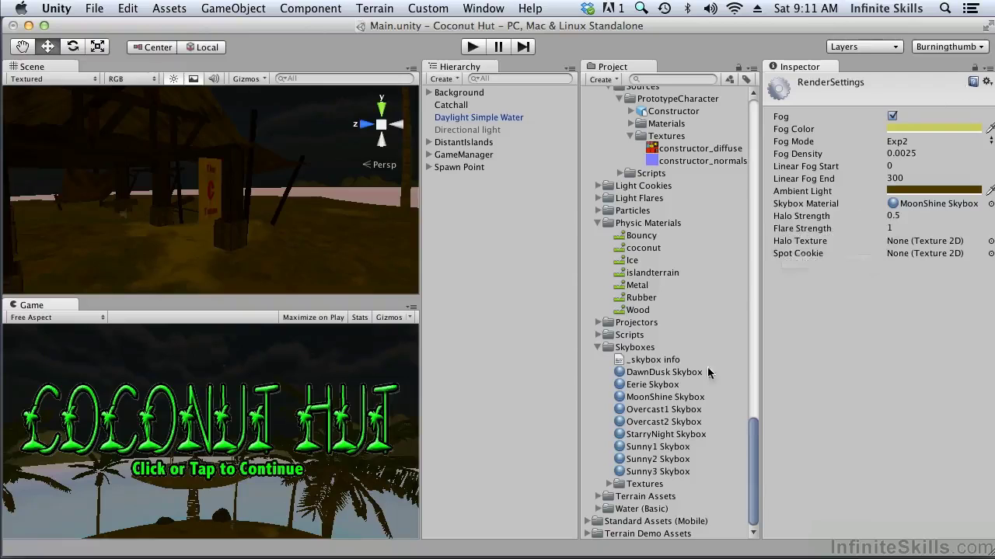
pyautogui.moveTo(643, 376); pyautogui.dragTo(918, 212)
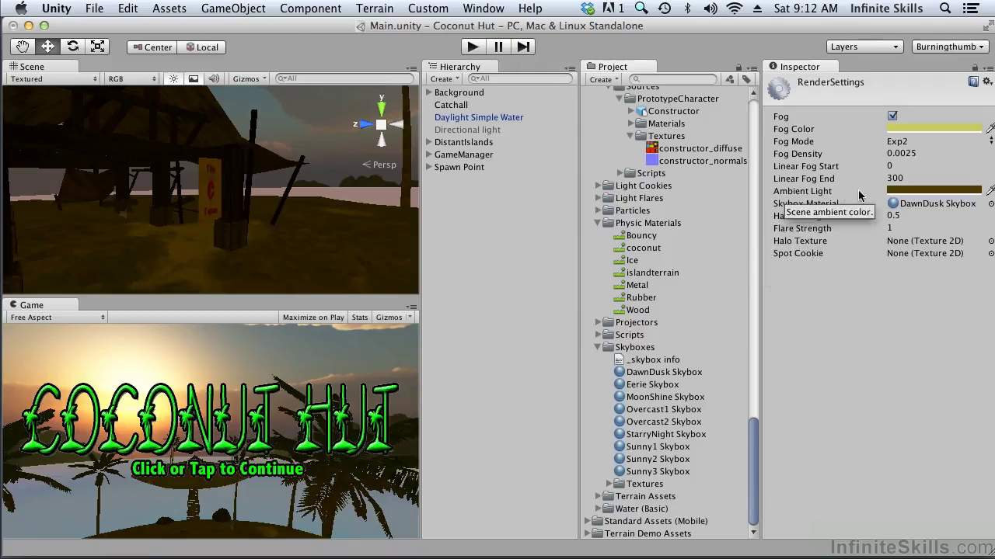
# Set the ambient light to a near-black color with red, green and blue at 6.
pyautogui.click(893, 190)
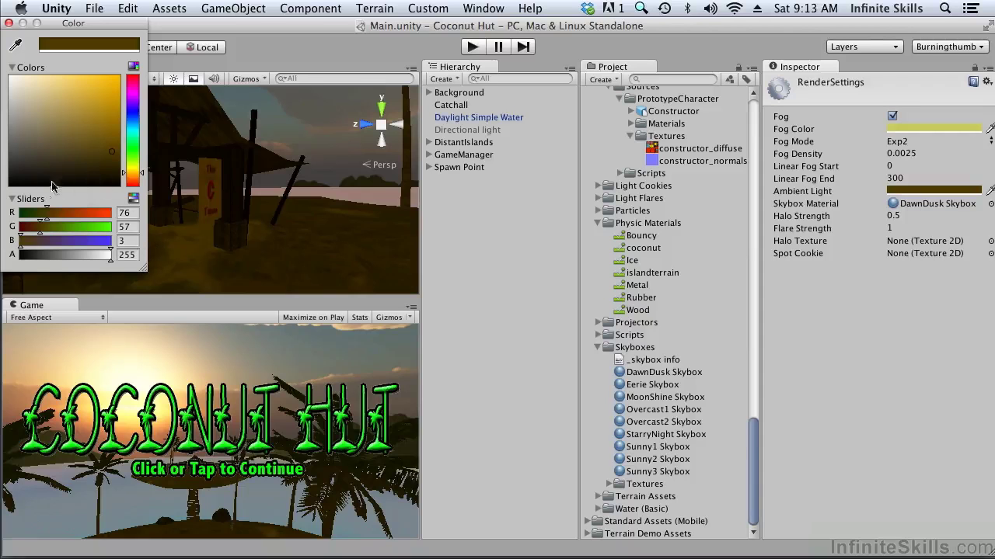
pyautogui.click(13, 183)
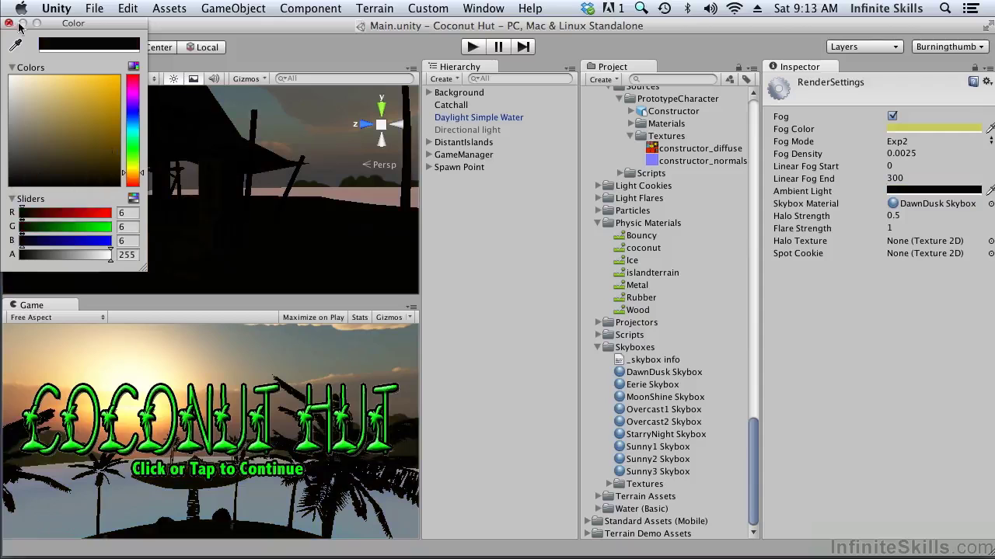
pyautogui.click(10, 25)
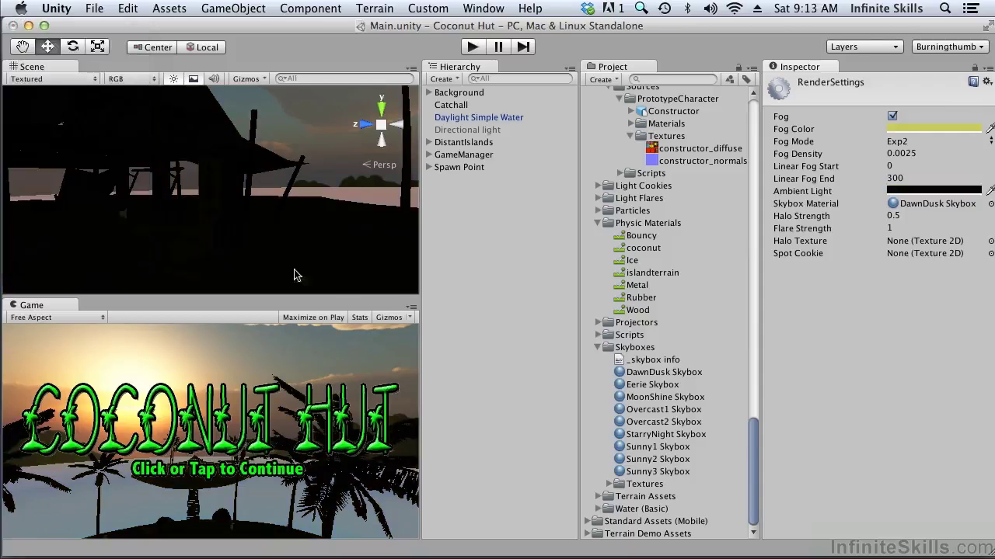
# Playtest the near-black ambient light in a maximized Game view, continuing past the title screen.
pyautogui.click(413, 309)
pyautogui.click(439, 327)
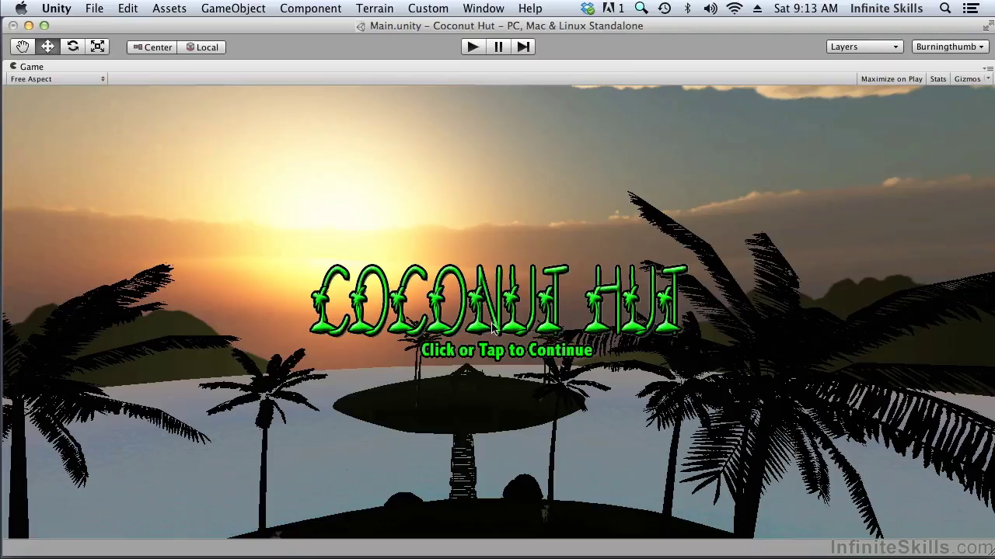
pyautogui.click(473, 47)
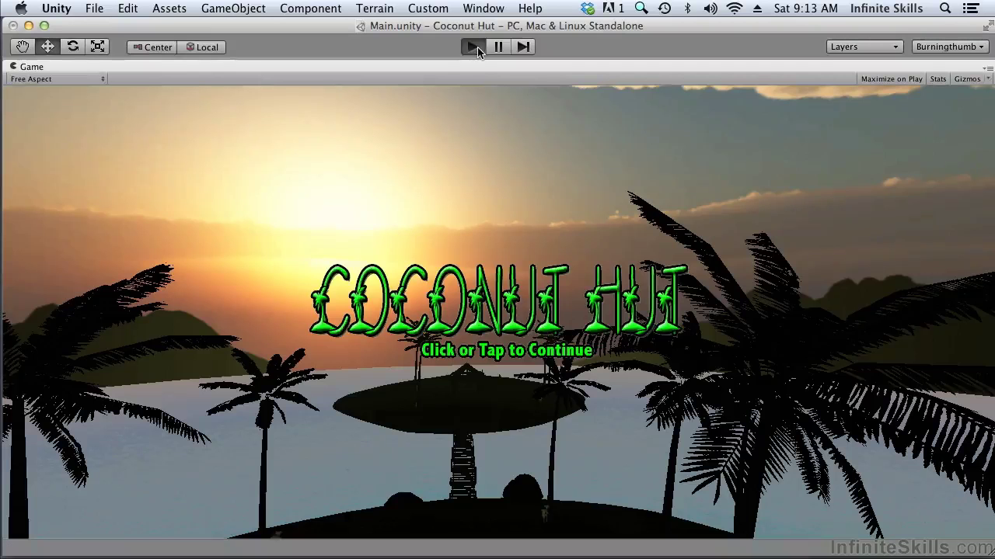
pyautogui.click(482, 230)
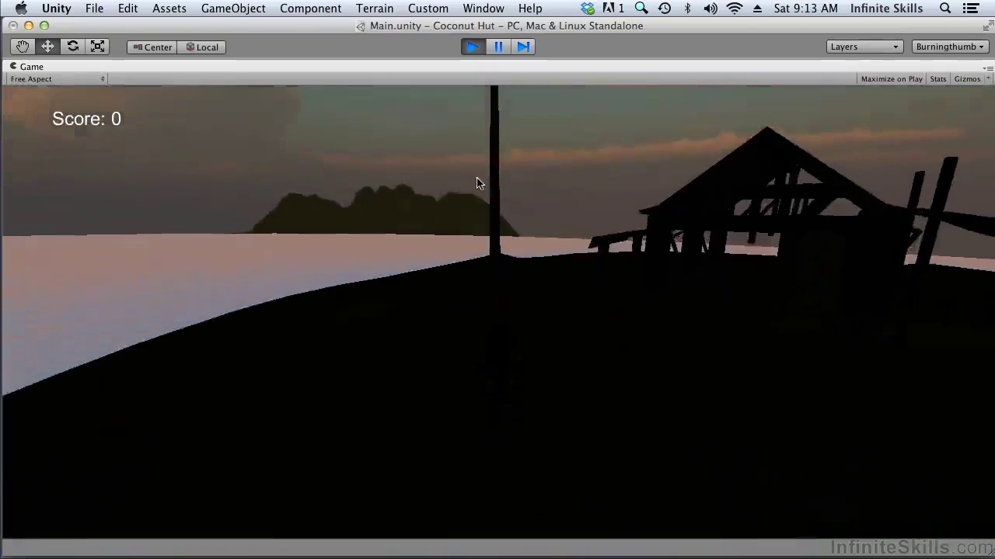
# Steer the character around the island to examine the silhouetted hut and palms against the sky, stop the game and restore the editor layout.
pyautogui.press('Left')
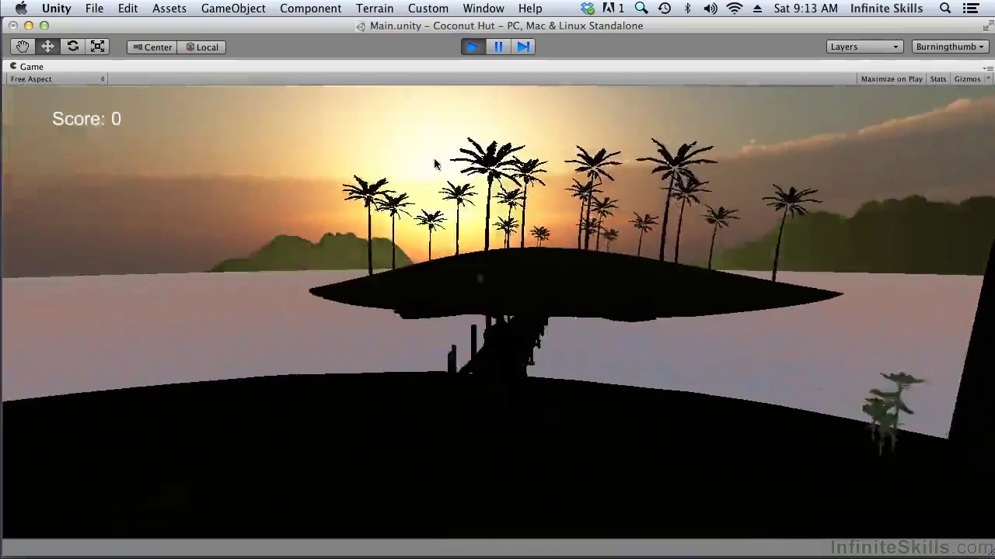
pyautogui.press('Left')
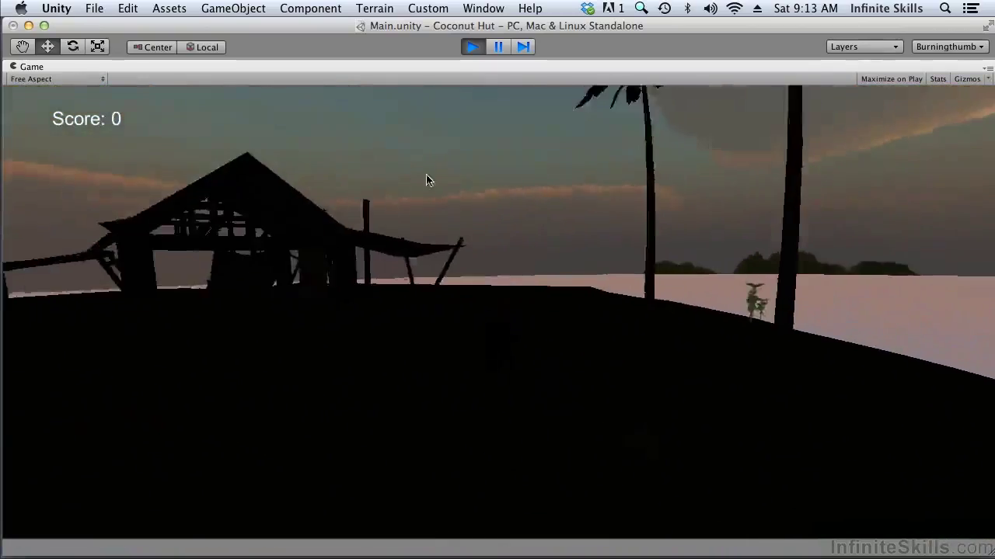
pyautogui.press('Right')
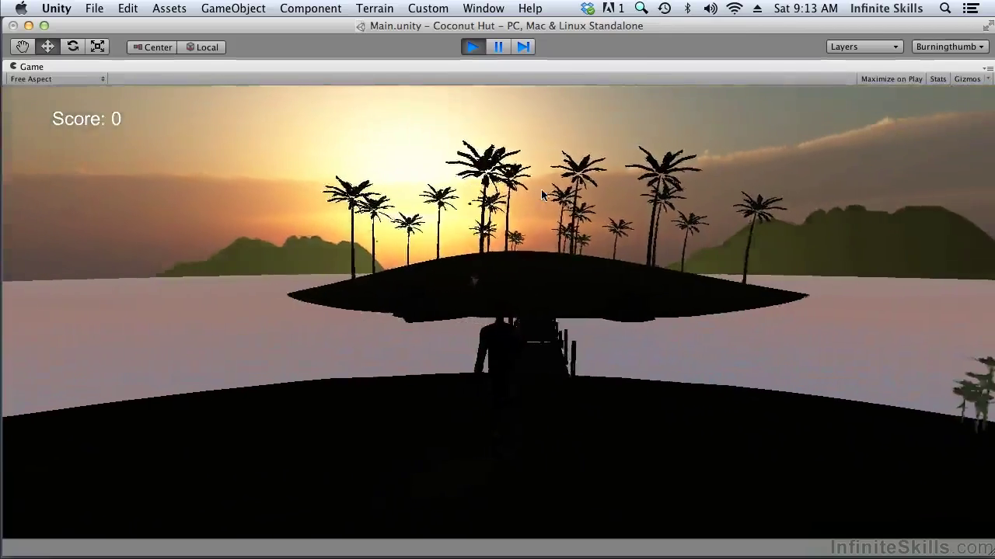
pyautogui.press('Right')
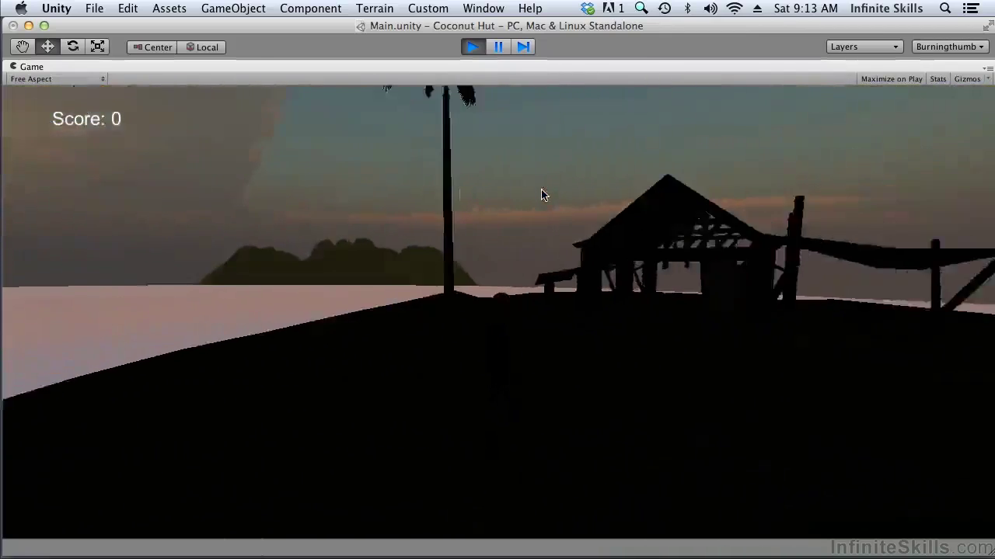
pyautogui.press('Right')
pyautogui.press('Up')
pyautogui.press('Left')
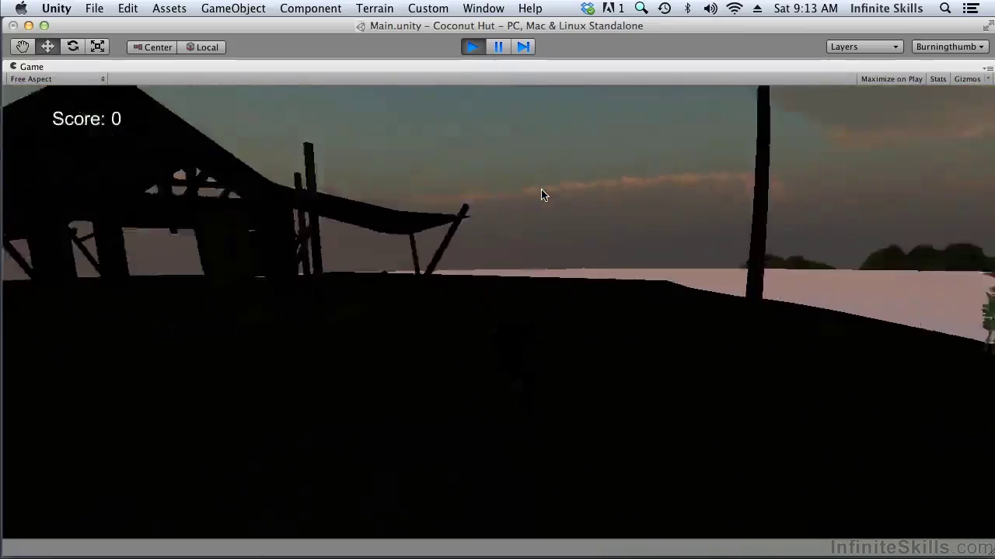
pyautogui.press('Left')
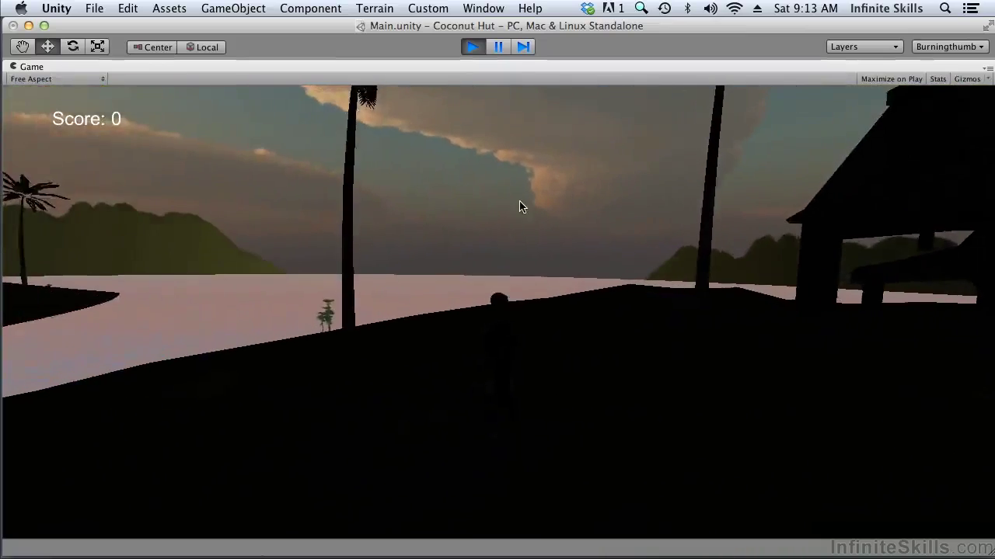
pyautogui.press('Up')
pyautogui.press('Left')
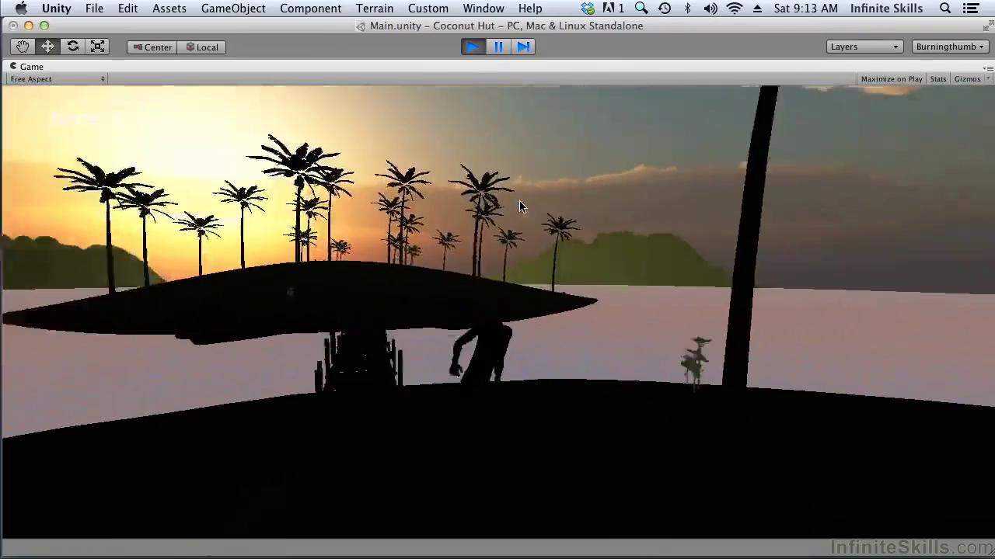
pyautogui.press('Right')
pyautogui.press('Left')
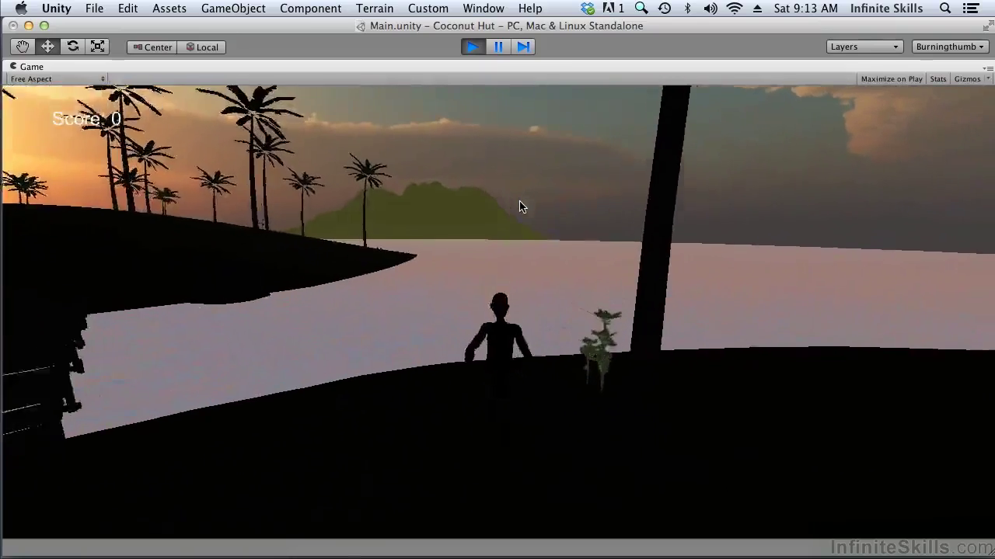
pyautogui.press('Up')
pyautogui.press('Right')
pyautogui.press('Left')
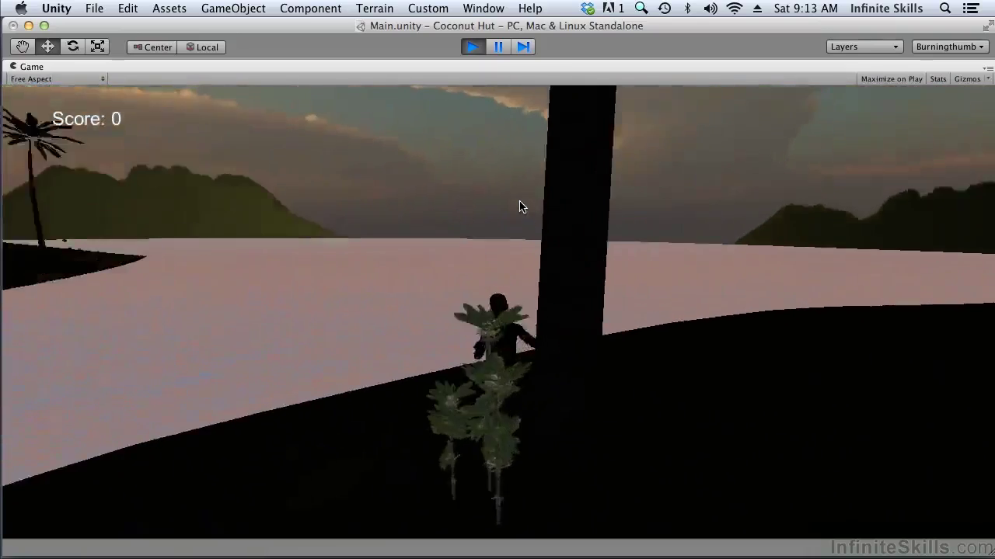
pyautogui.press('Left')
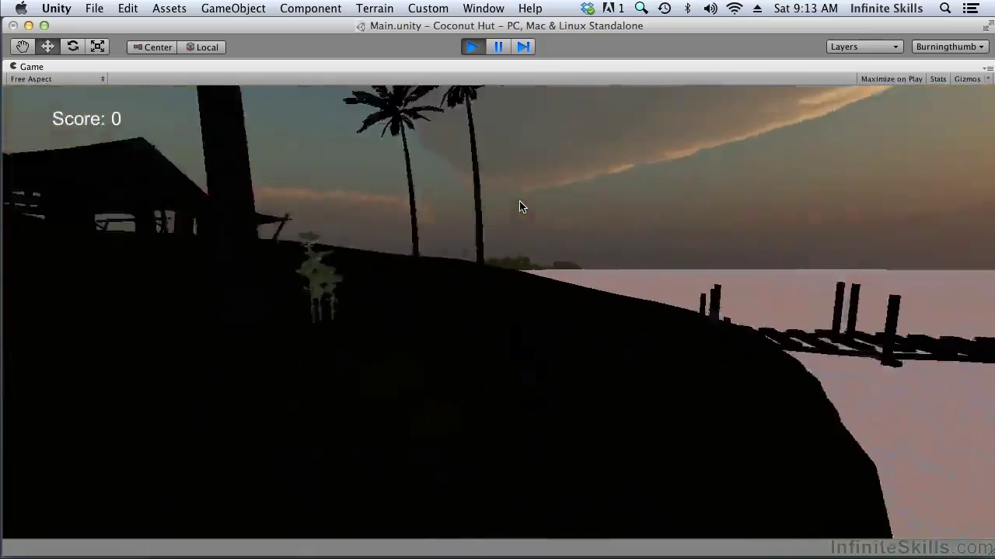
pyautogui.press('Left')
pyautogui.press('Up')
pyautogui.press('Right')
pyautogui.press('Left')
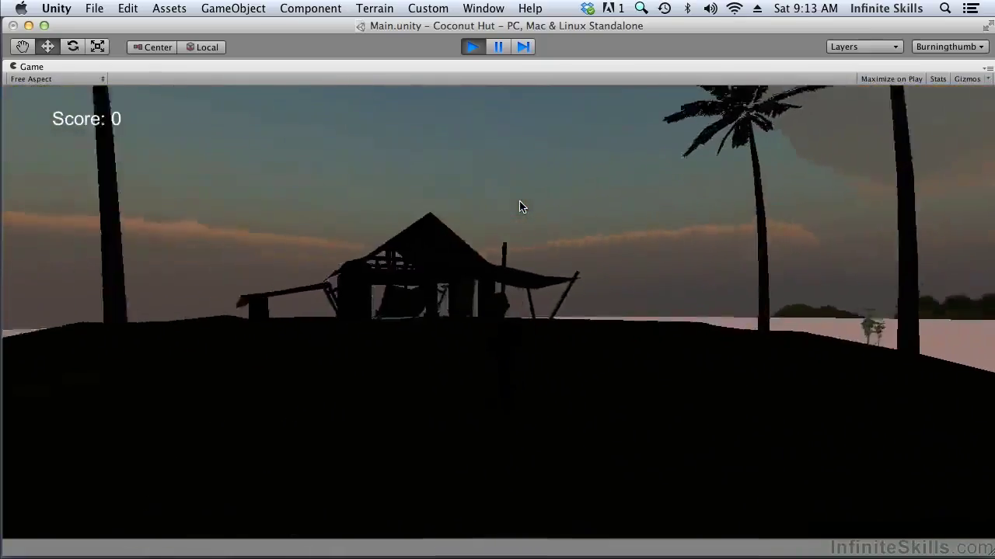
pyautogui.press('Right')
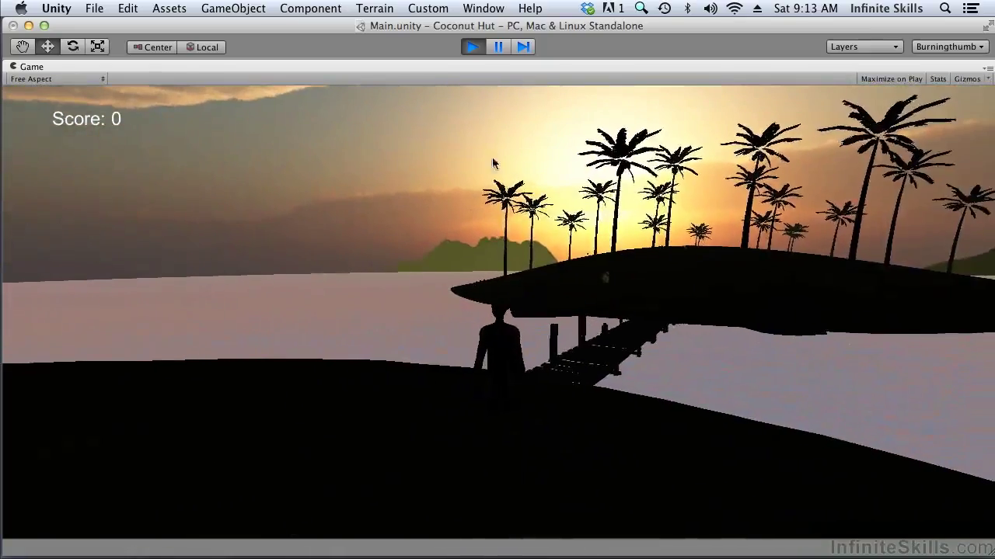
pyautogui.click(471, 47)
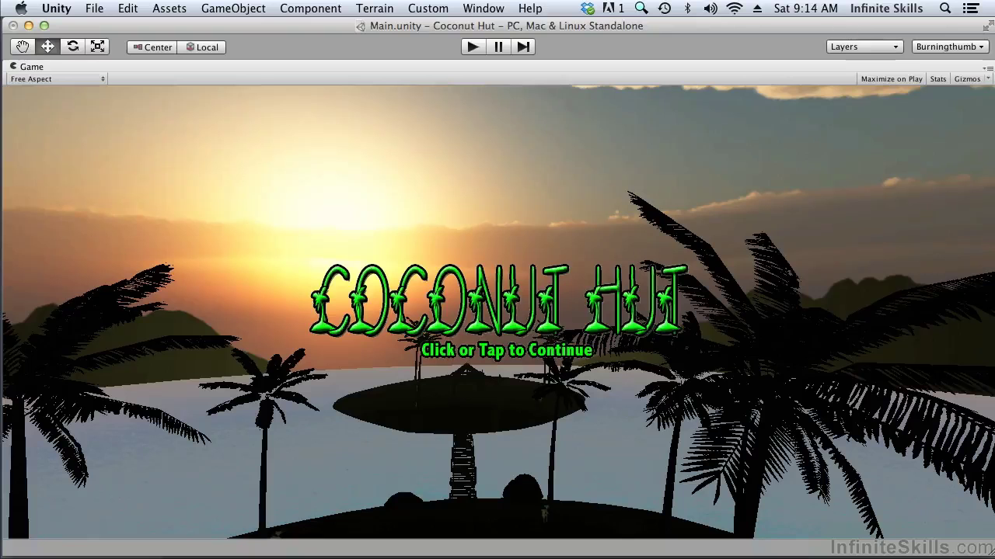
pyautogui.click(985, 68)
pyautogui.click(978, 85)
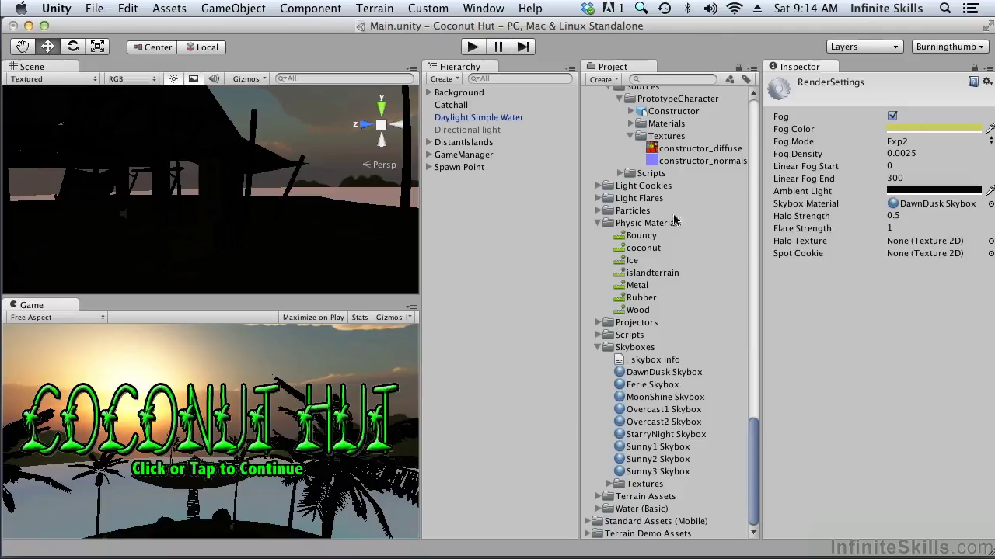
# Enable the Directional light object in the scene and maximize the Game view.
pyautogui.click(500, 132)
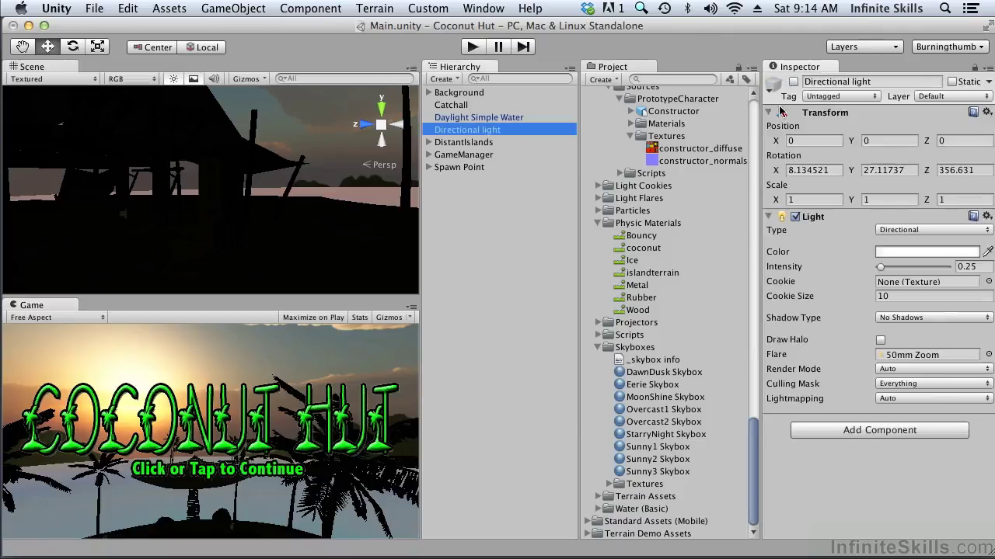
pyautogui.click(793, 82)
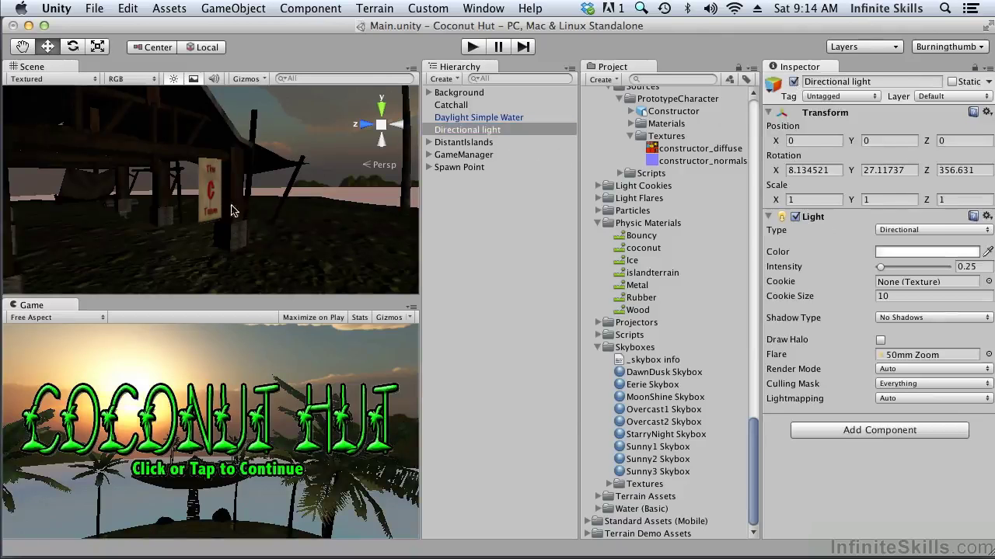
pyautogui.click(412, 311)
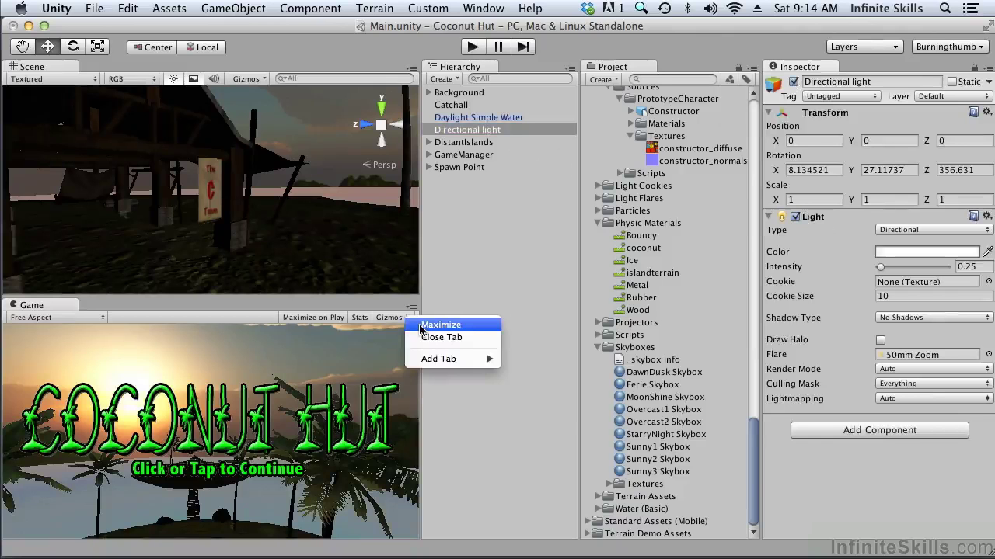
pyautogui.click(420, 326)
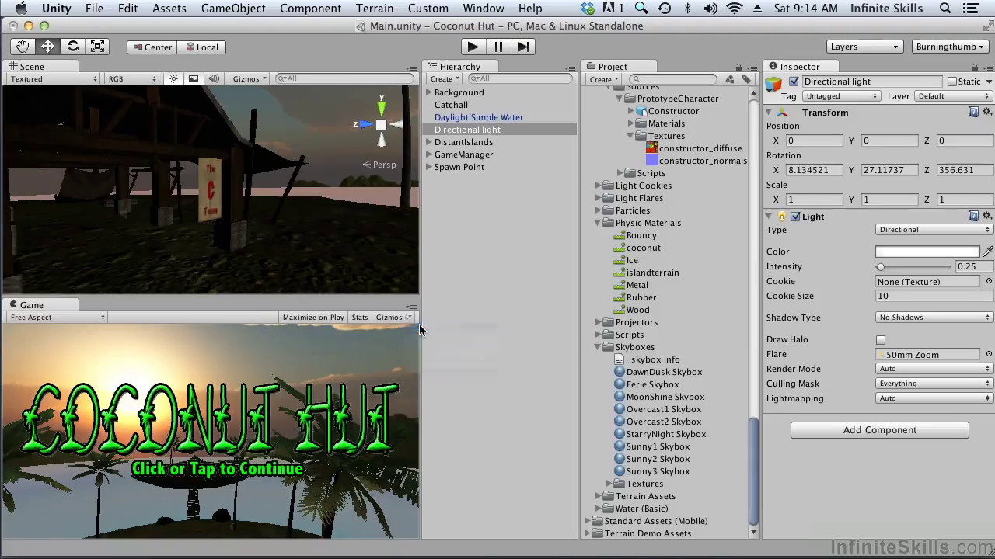
# Playtest the near-black ambient light with the directional light enabled, continuing past the title screen and steering the character around the island.
pyautogui.click(472, 46)
pyautogui.click(469, 327)
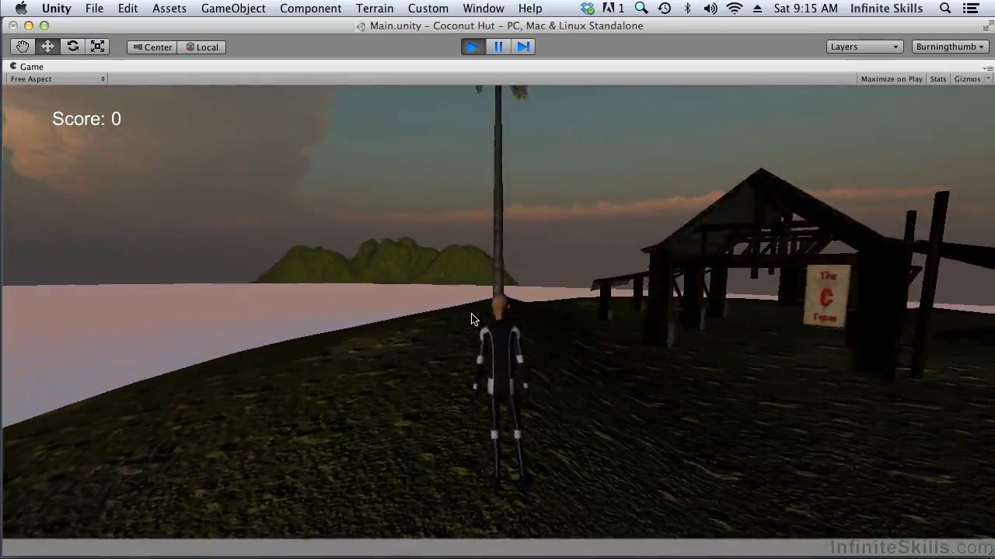
pyautogui.press('Left')
pyautogui.press('Left')
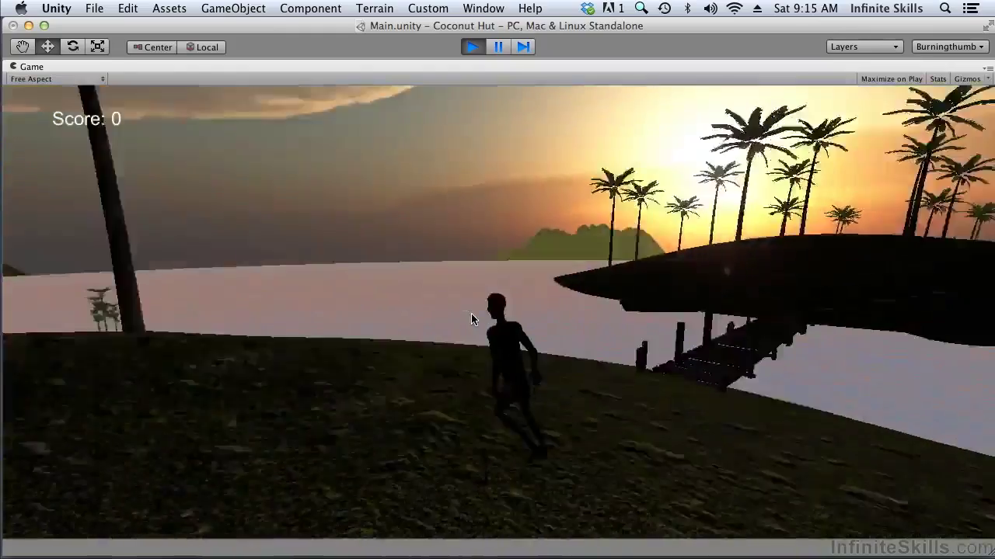
pyautogui.press('Right')
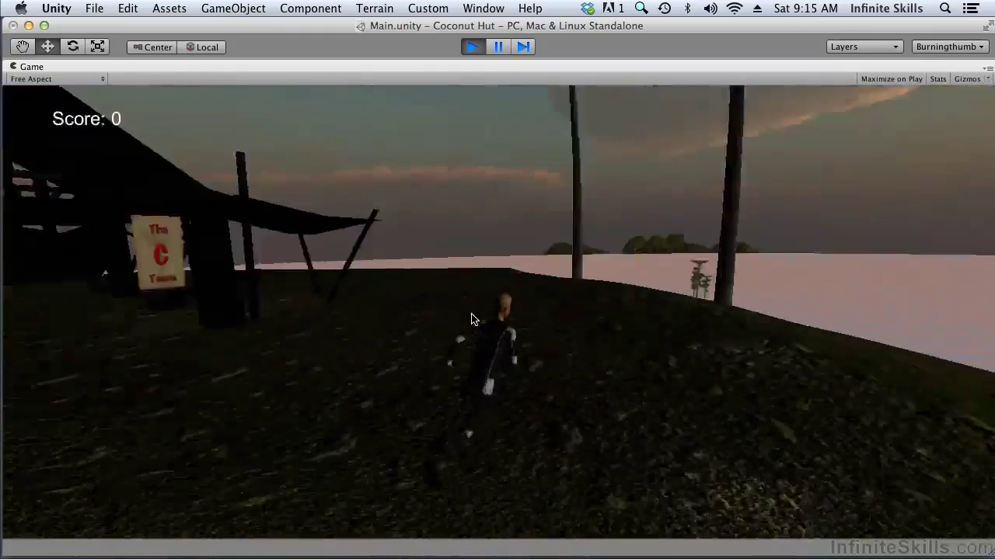
pyautogui.press('Right')
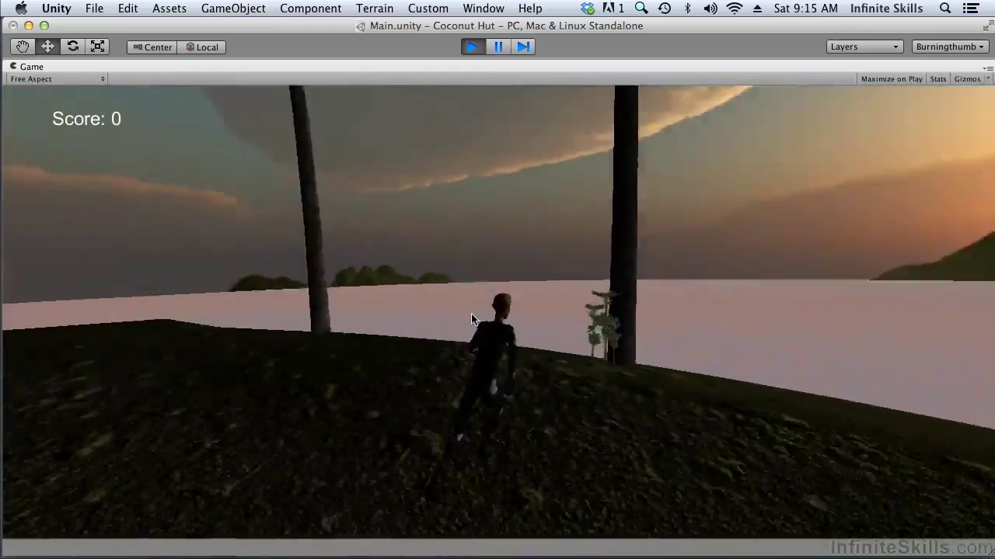
pyautogui.press('Right')
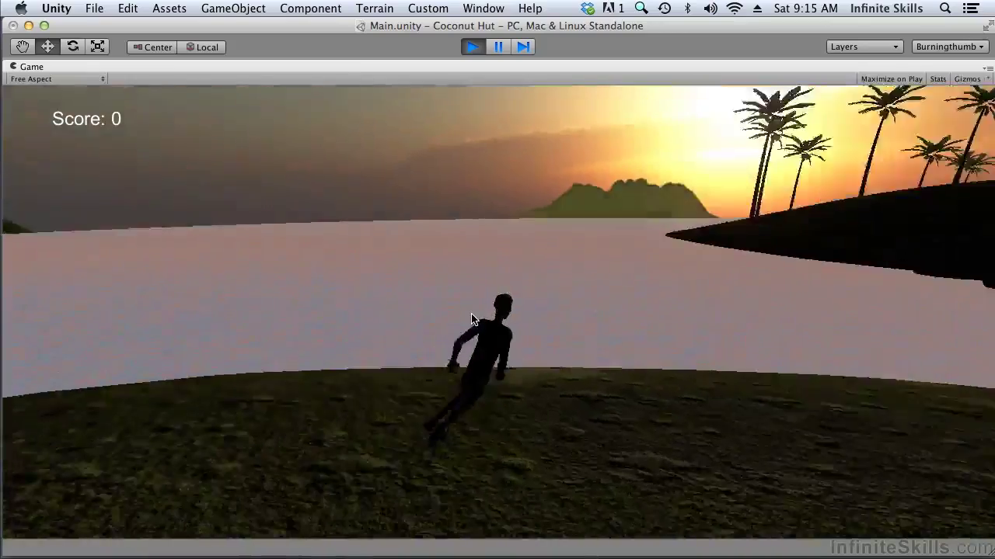
pyautogui.press('Right')
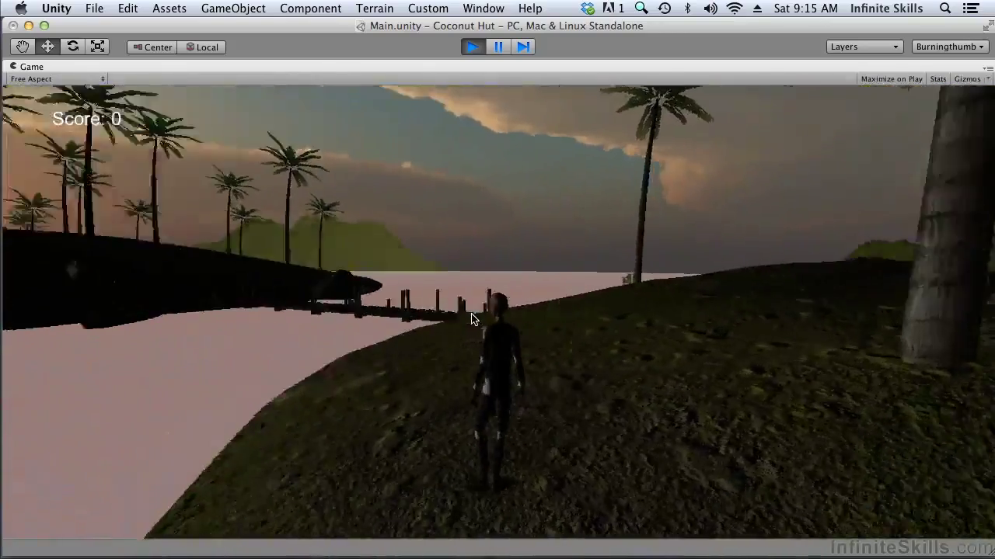
pyautogui.press('Up')
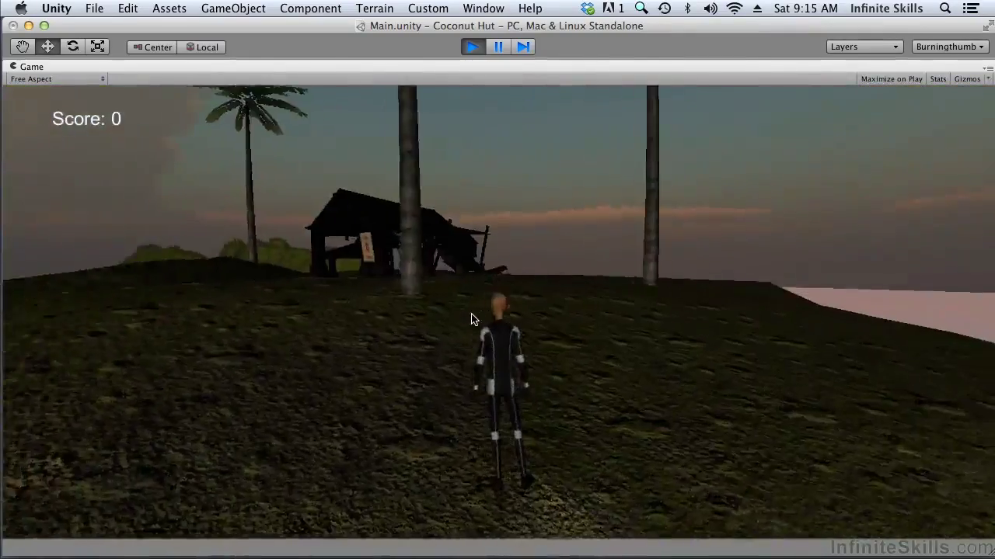
# Stop the game and restore the Game view to the normal editor layout.
pyautogui.click(472, 47)
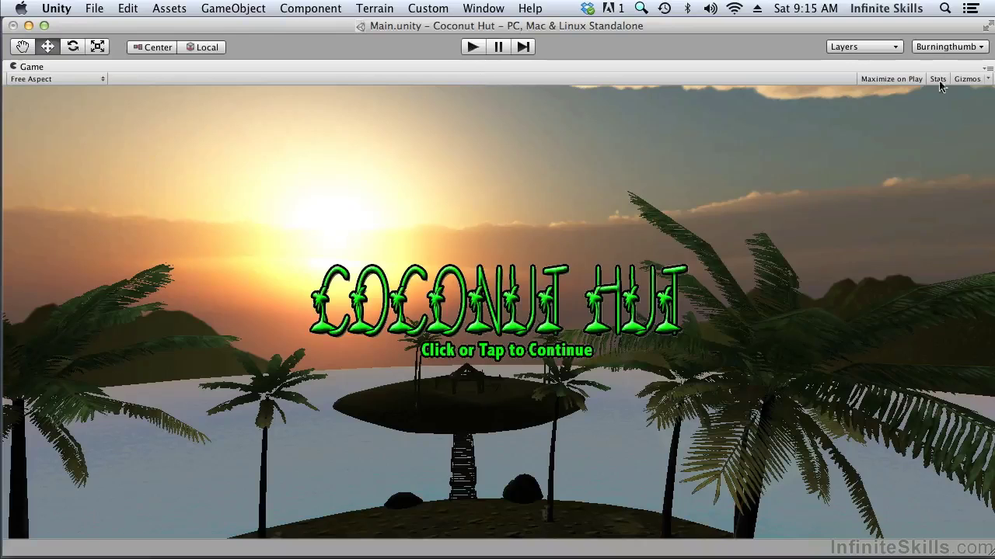
pyautogui.click(989, 70)
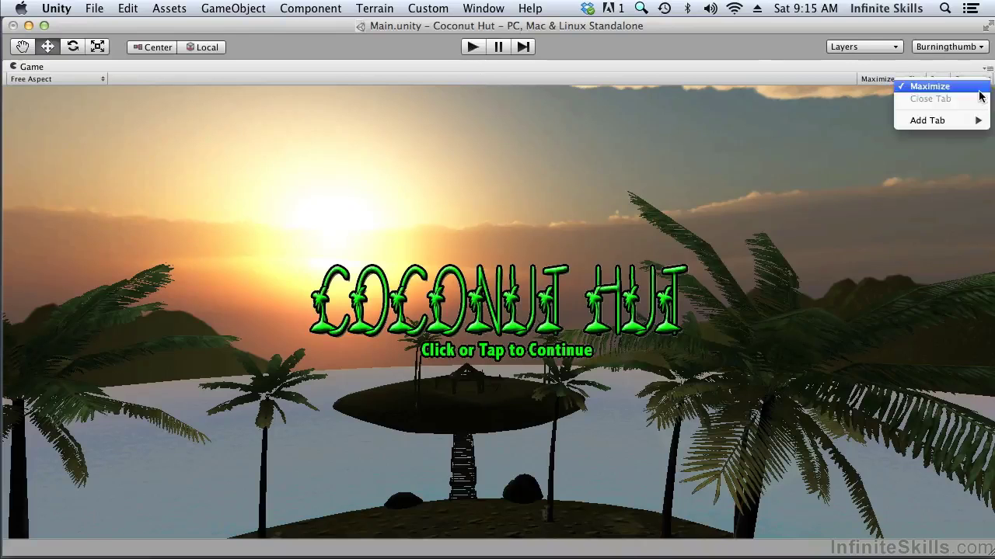
pyautogui.click(964, 87)
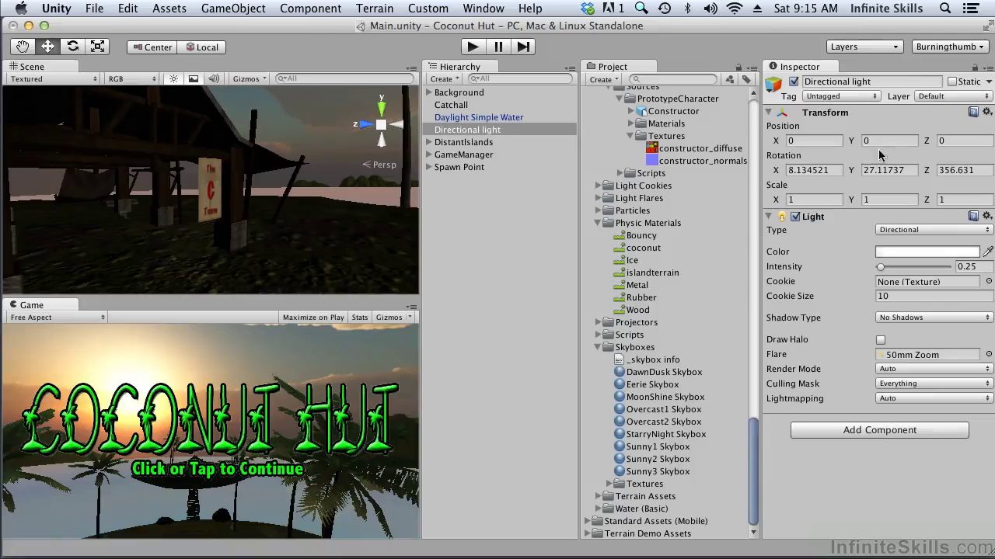
# Set the ambient light in the Render Settings to an orange color with red 200, green 150 and blue 50.
pyautogui.click(128, 8)
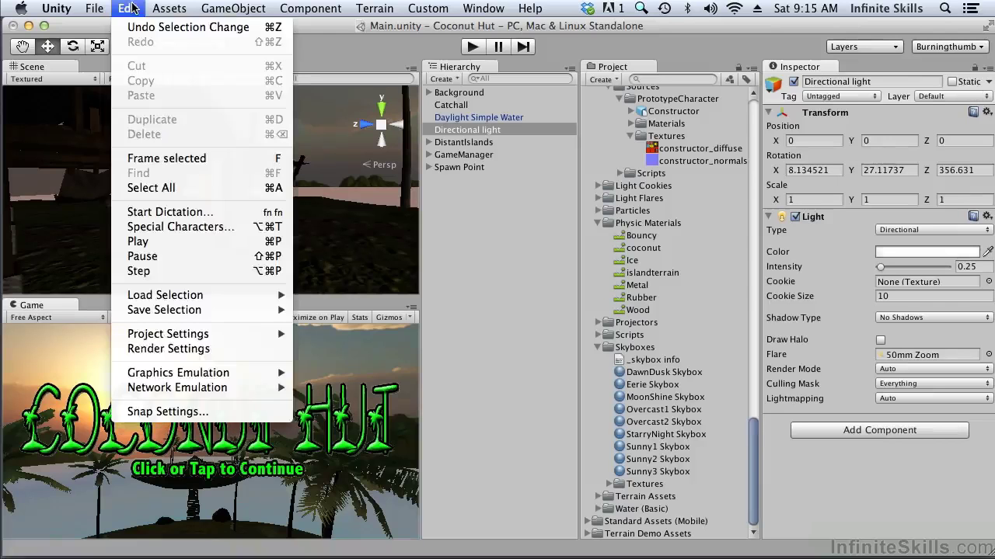
pyautogui.click(233, 353)
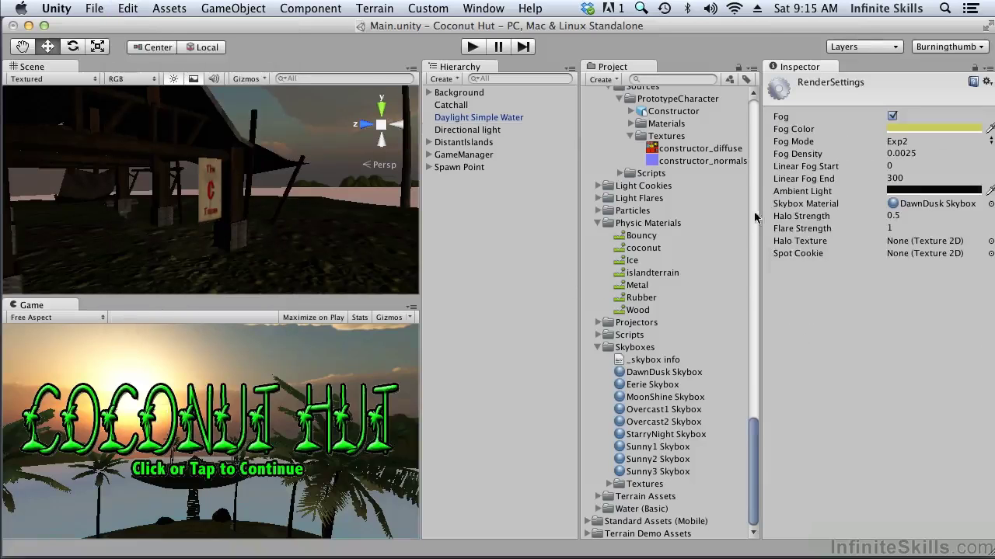
pyautogui.click(915, 191)
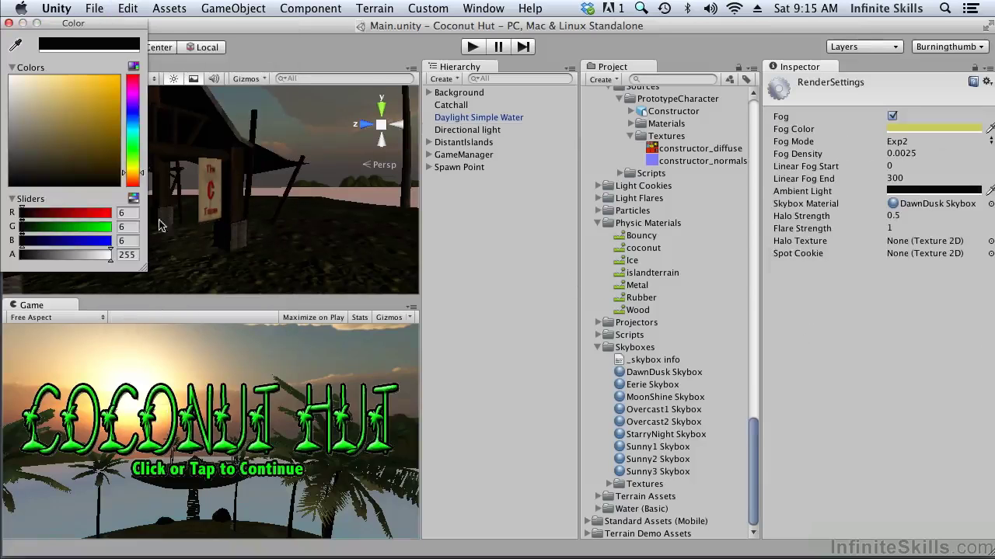
pyautogui.write('200')
pyautogui.press('Tab')
pyautogui.write('15')
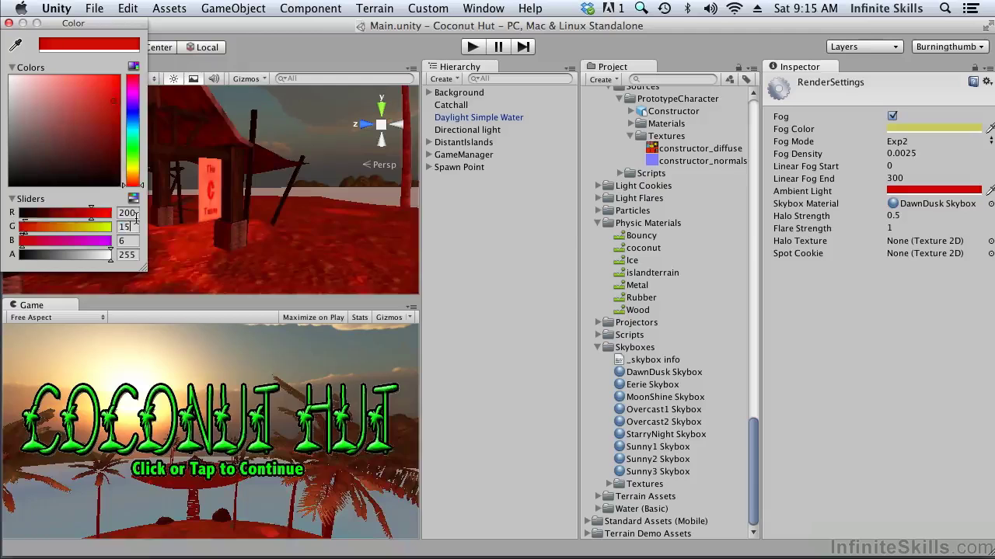
pyautogui.write('0')
pyautogui.press('Tab')
pyautogui.write('150')
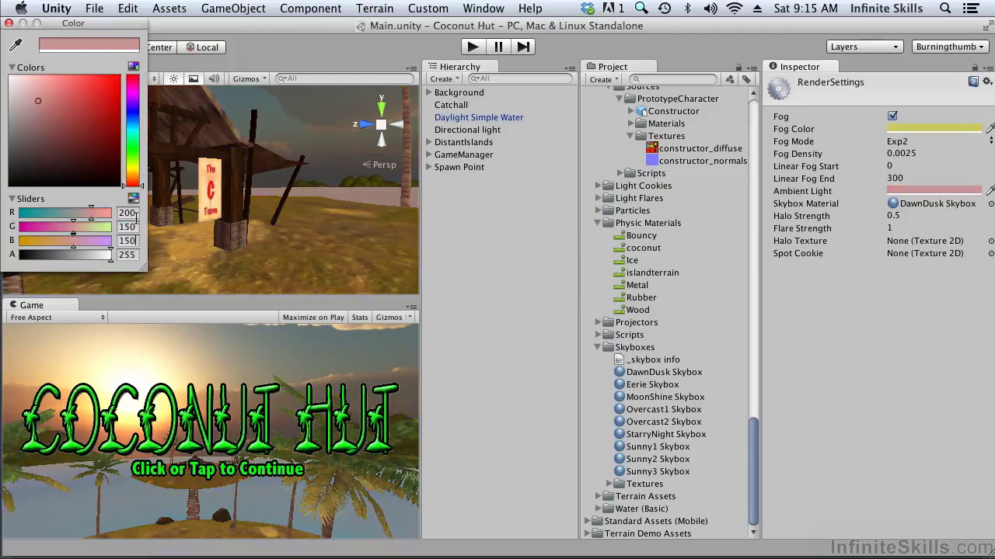
pyautogui.press('BackSpace')
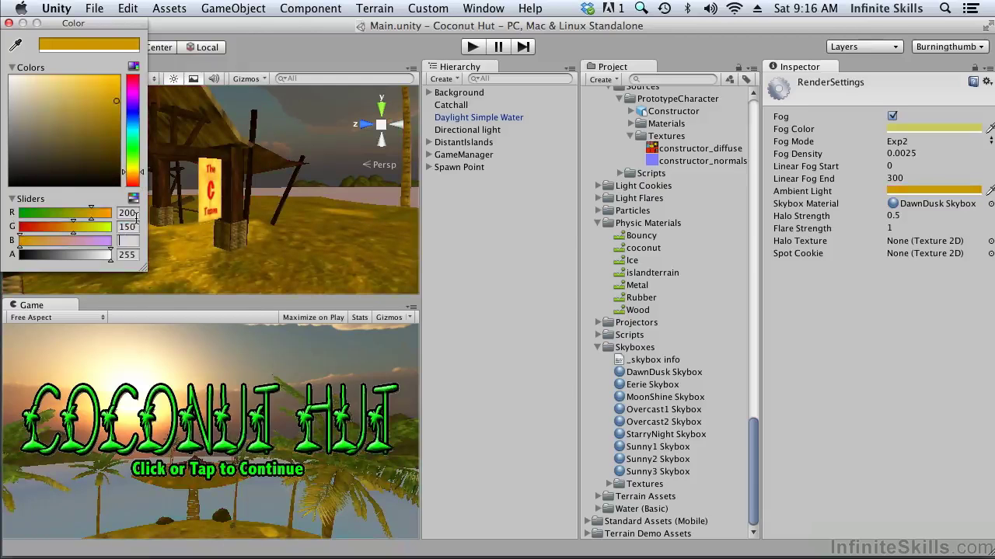
pyautogui.write('50')
pyautogui.click(9, 26)
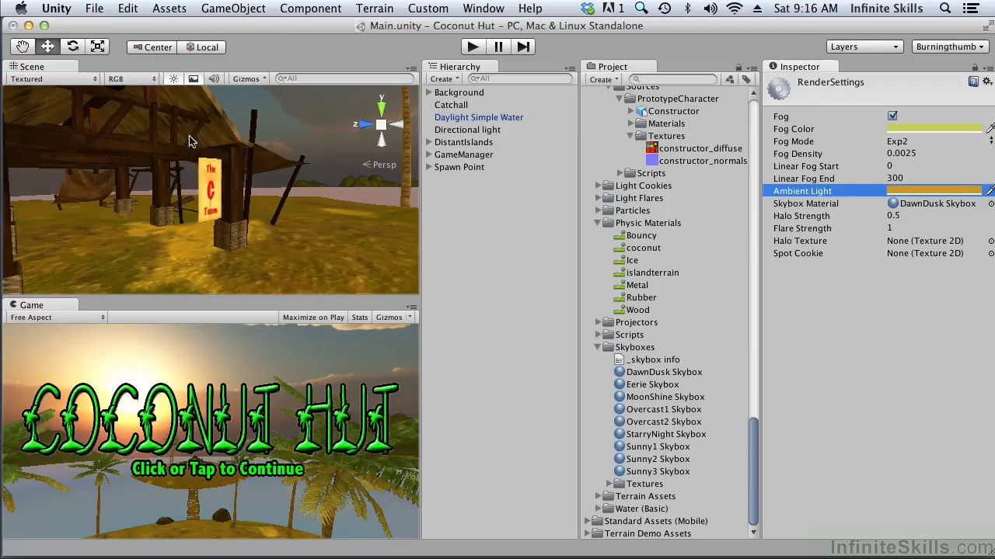
# Playtest the orange ambient light in a maximized Game view, steering the character past the hut and toward the neighbouring island.
pyautogui.click(411, 308)
pyautogui.click(435, 324)
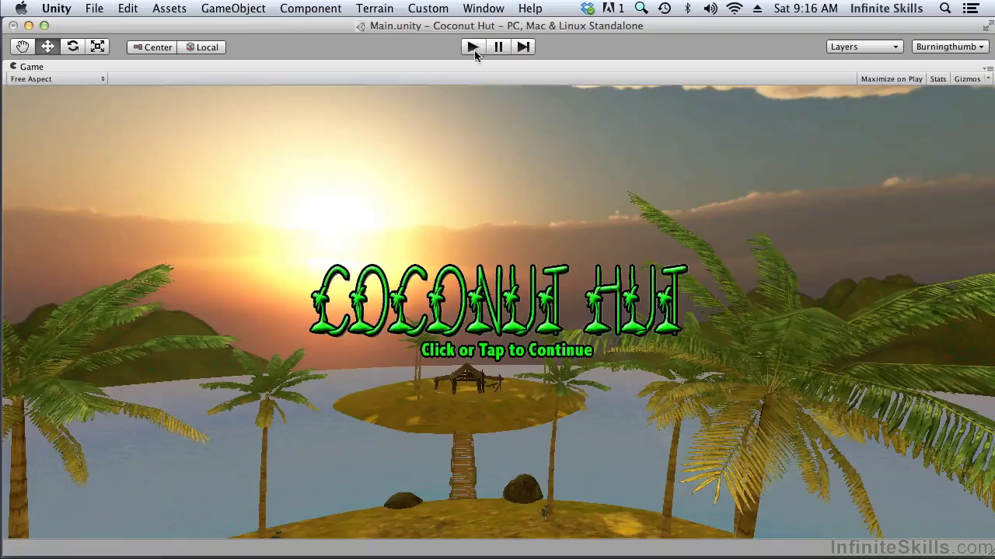
pyautogui.click(473, 48)
pyautogui.click(493, 350)
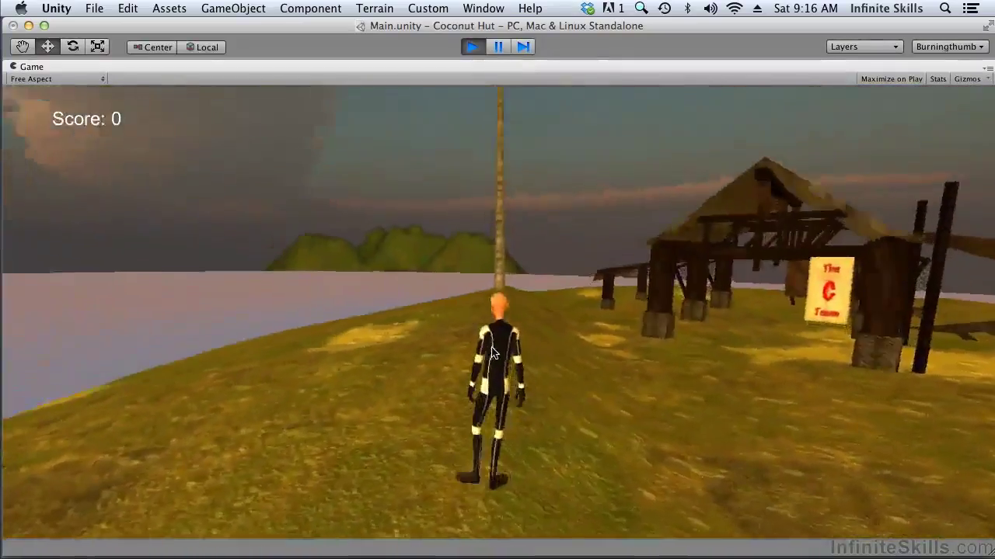
pyautogui.press('Left')
pyautogui.press('Left')
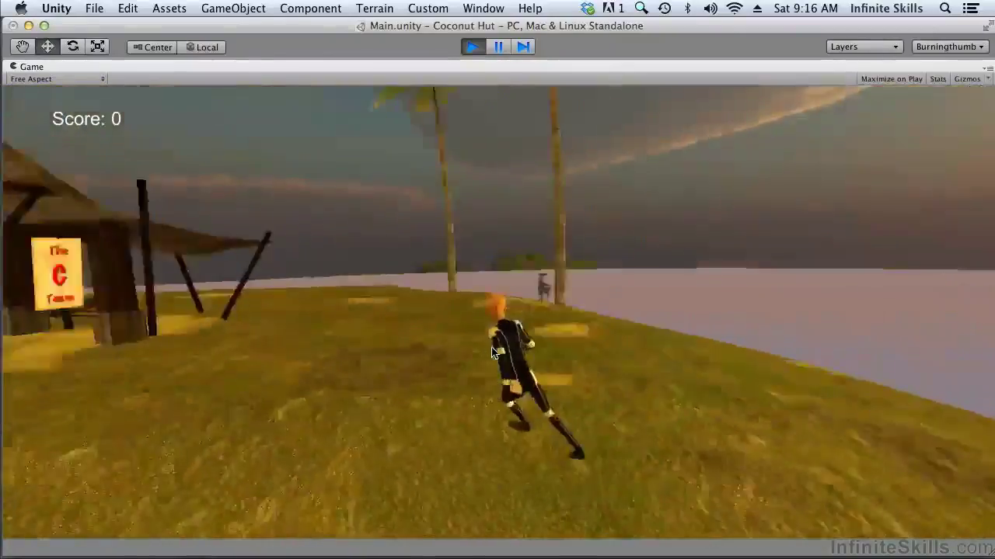
pyautogui.press('Up')
pyautogui.press('Right')
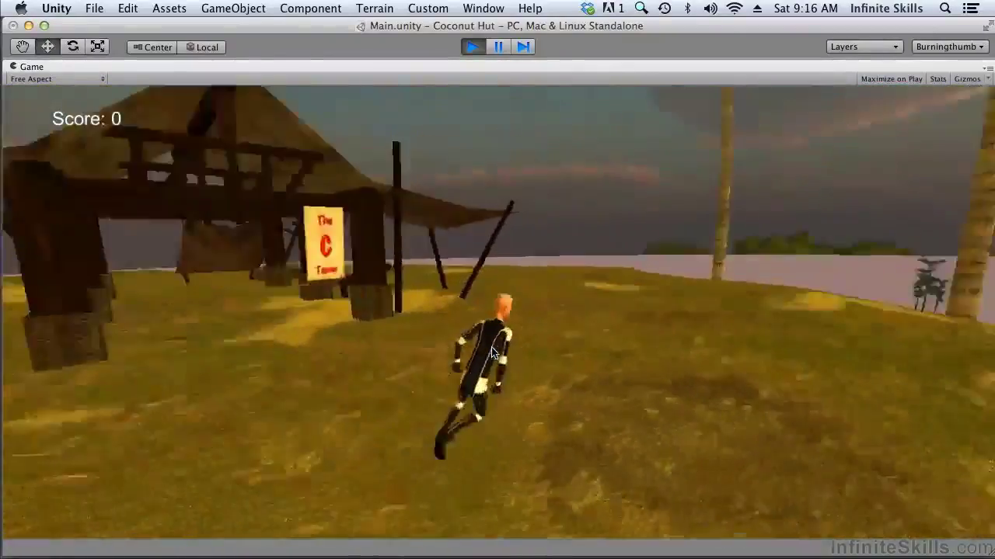
pyautogui.press('Left')
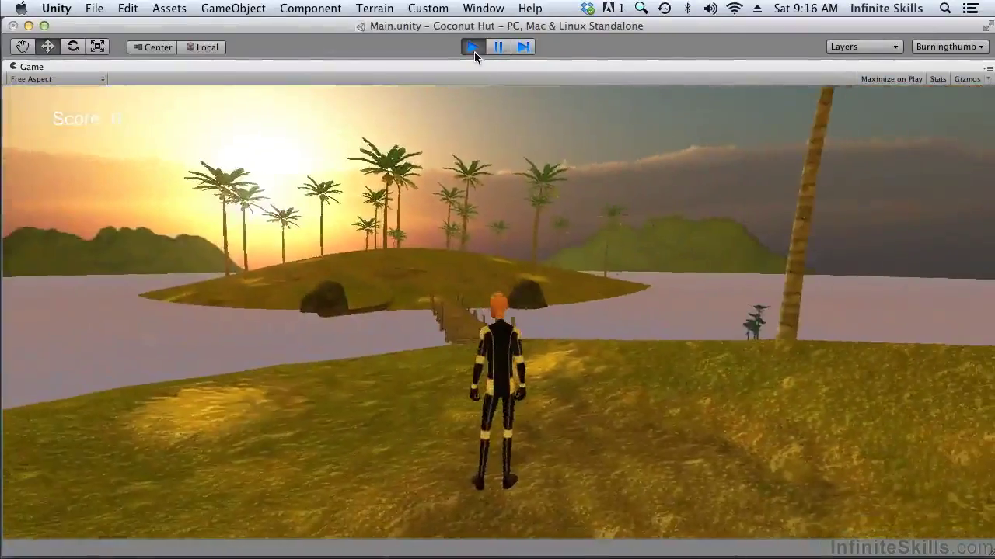
# End the orange-light playtest and return the Game view to its unmaximized size.
pyautogui.click(473, 49)
pyautogui.click(989, 69)
pyautogui.click(917, 86)
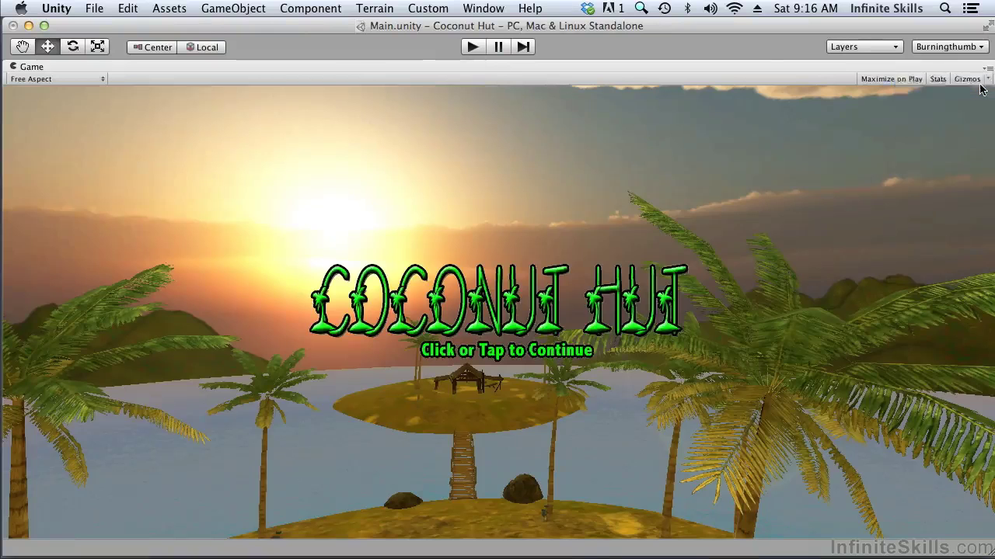
# Set the ambient light to a dark brown color with red 75, green 60 and blue 5.
pyautogui.click(917, 190)
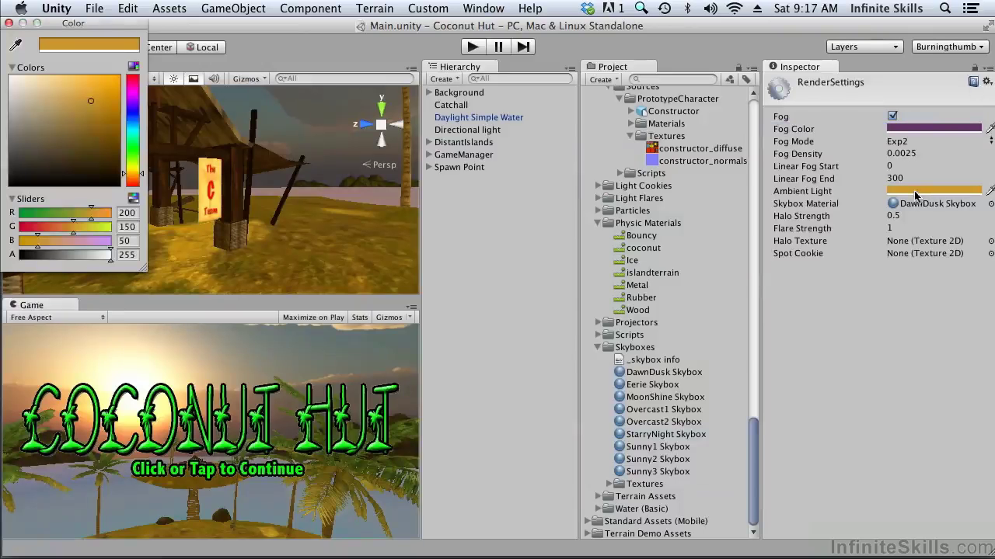
pyautogui.click(133, 216)
pyautogui.write('75')
pyautogui.press('Tab')
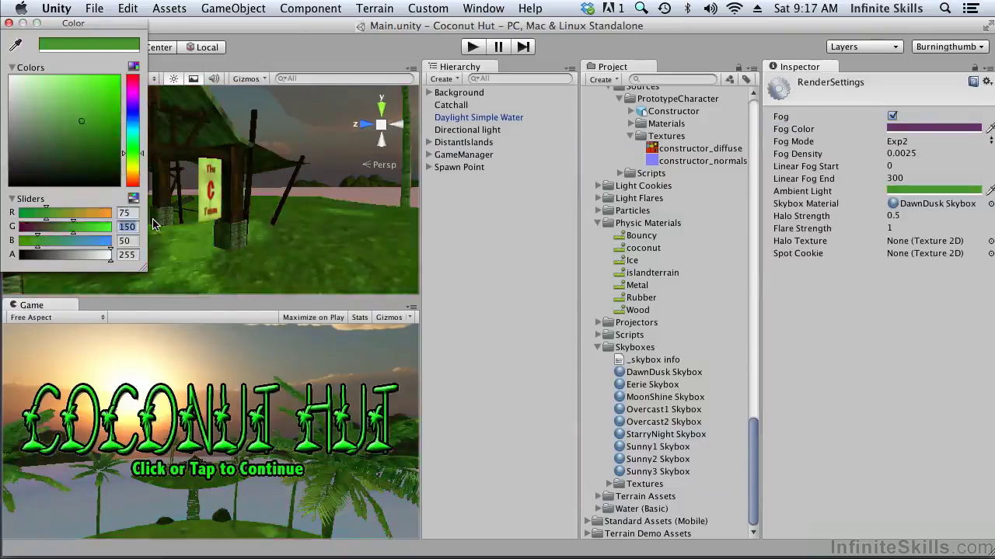
pyautogui.write('60')
pyautogui.write('5')
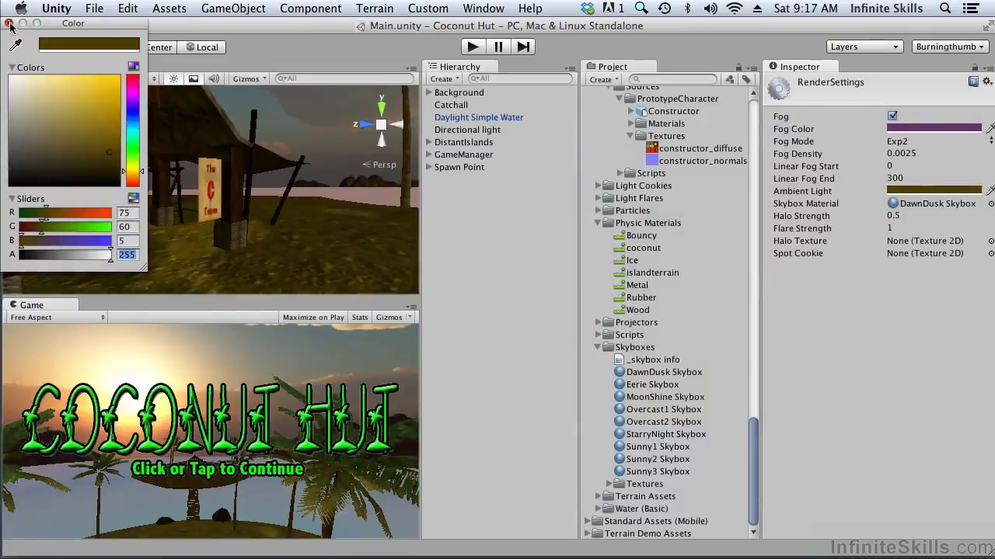
pyautogui.click(10, 24)
# Playtest the dark brown ambient light in a maximized Game view, turning the character to examine the hut, the bridge and the distant islands.
pyautogui.click(413, 309)
pyautogui.click(439, 324)
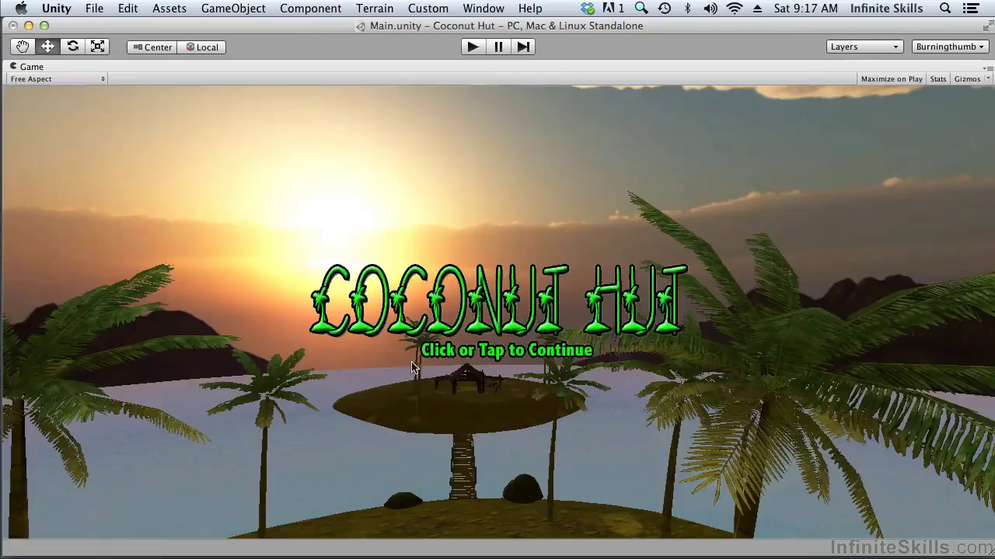
pyautogui.click(480, 49)
pyautogui.click(504, 303)
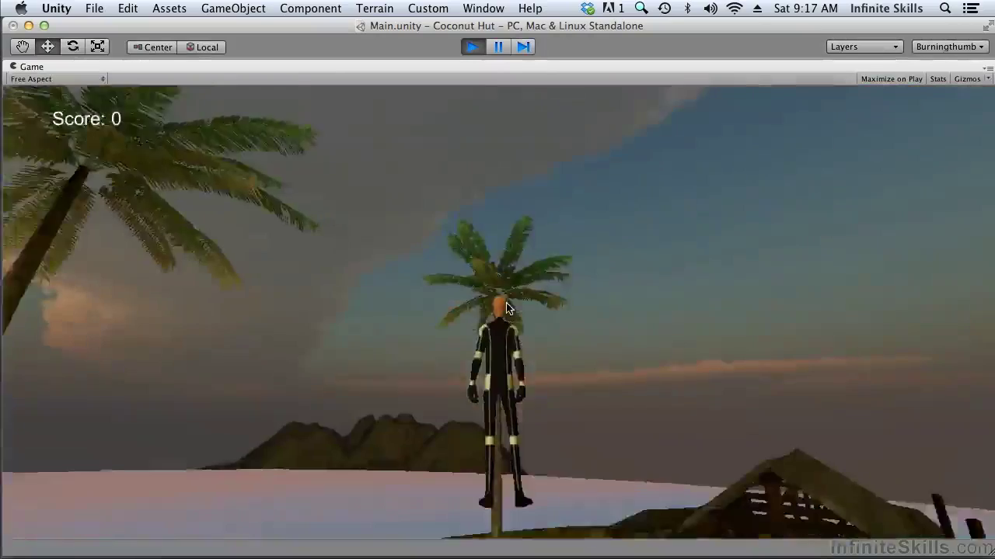
pyautogui.press('w')
pyautogui.press('a')
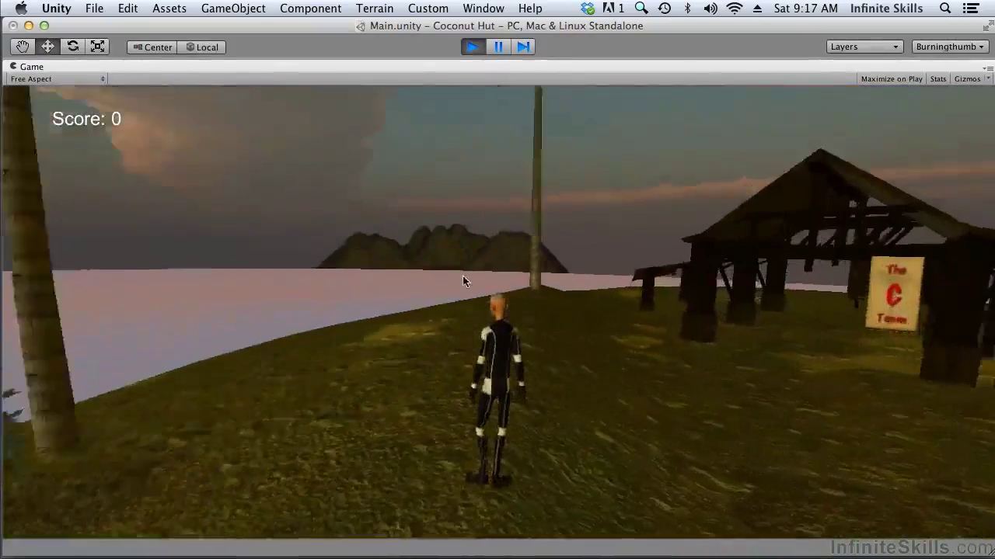
pyautogui.press('d')
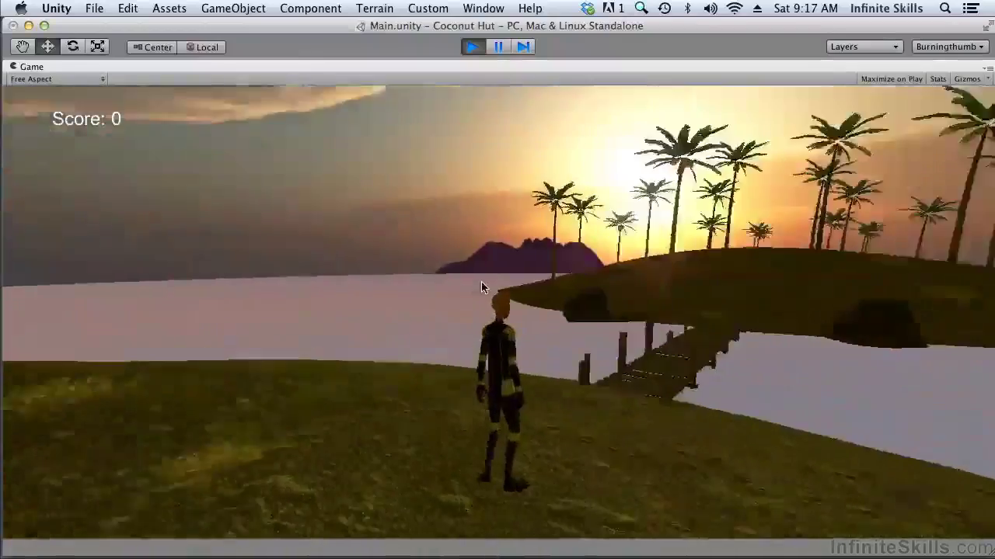
pyautogui.press('d')
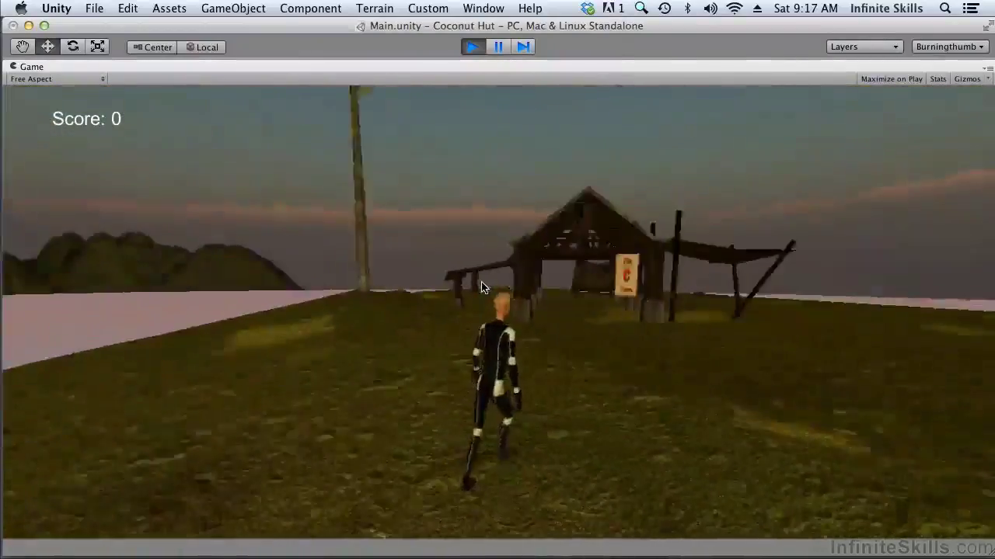